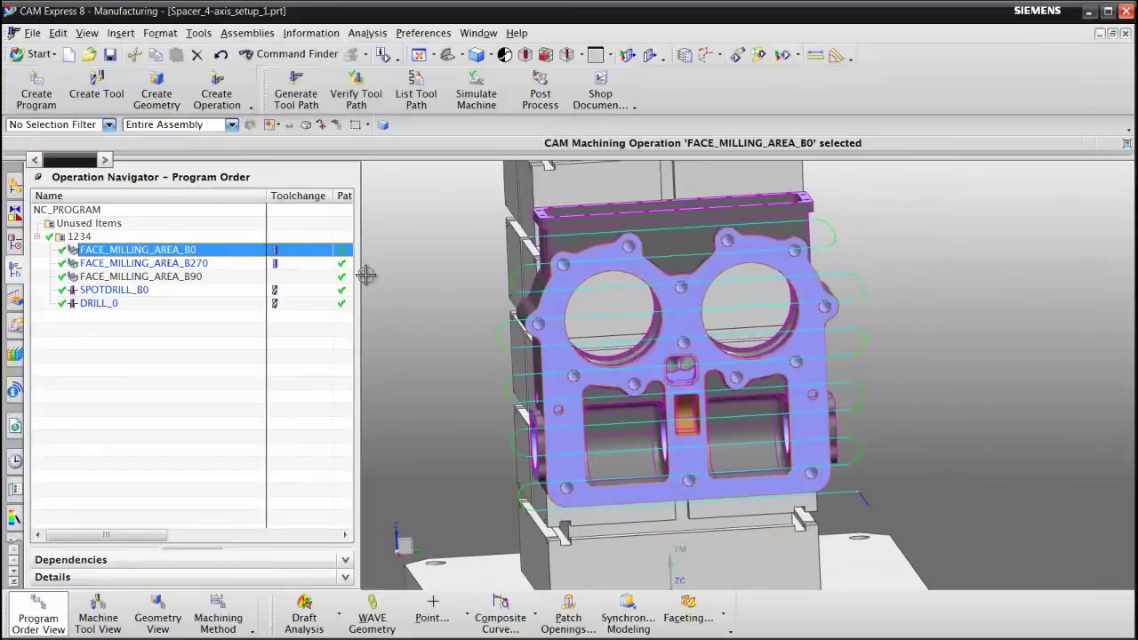
{"action": "key", "text": "Home"}
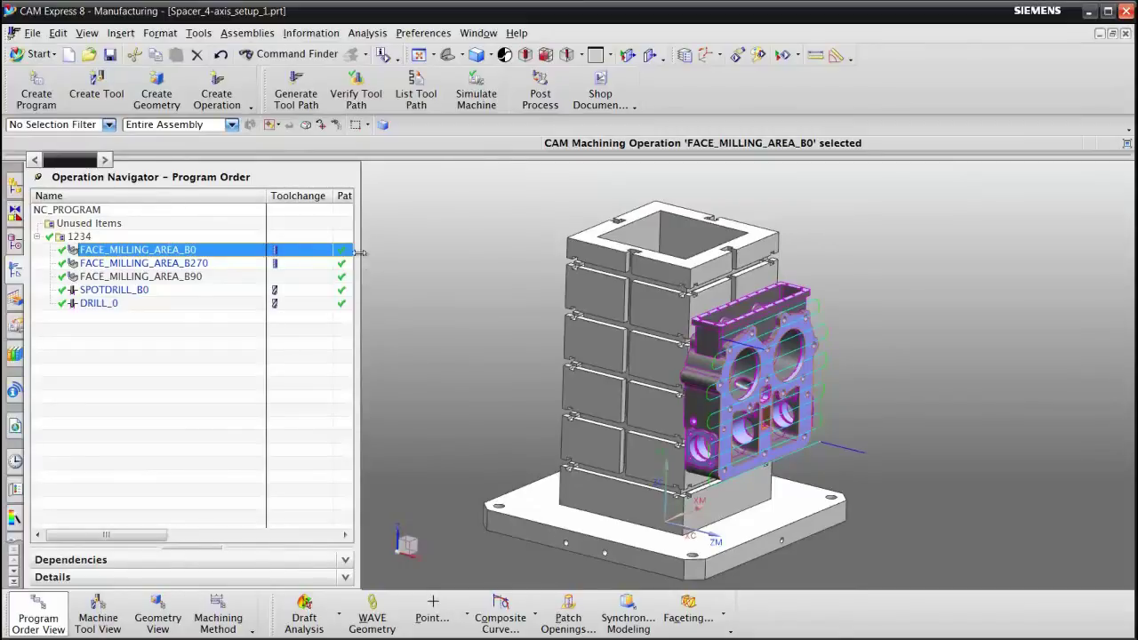
{"action": "left_click", "coordinate": [203, 264]}
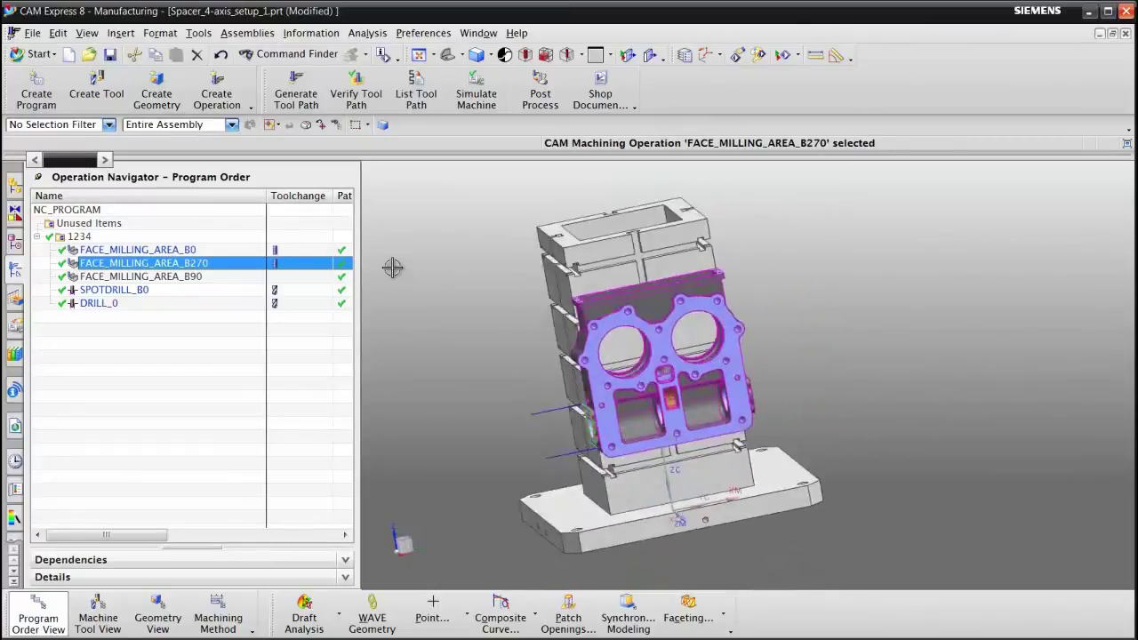
{"action": "key", "text": "Down"}
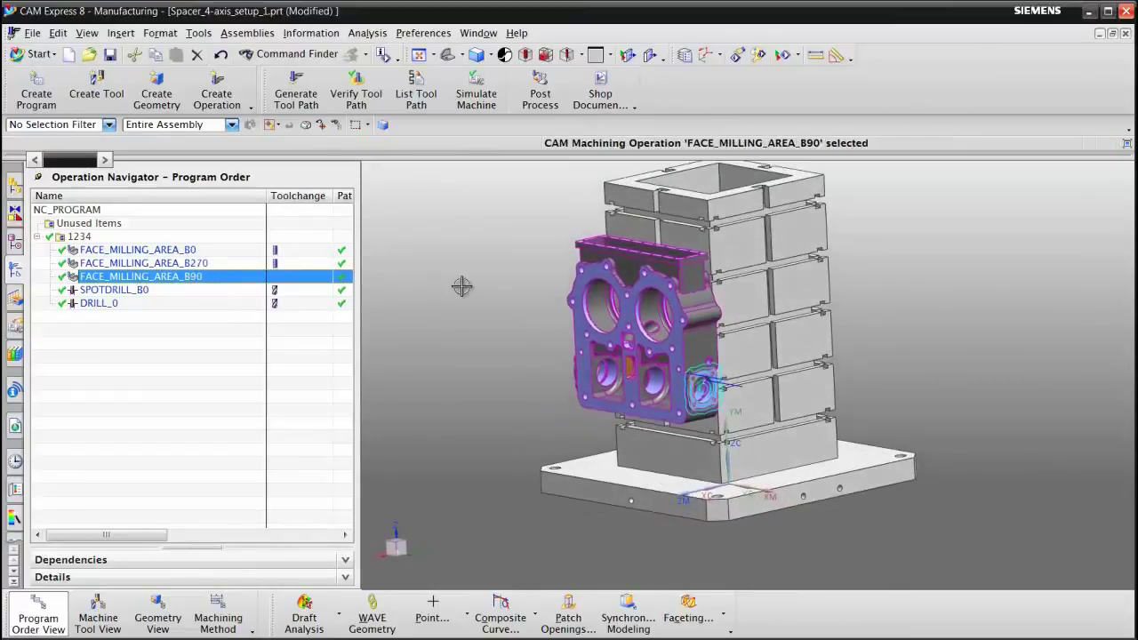
{"action": "left_click", "coordinate": [133, 291]}
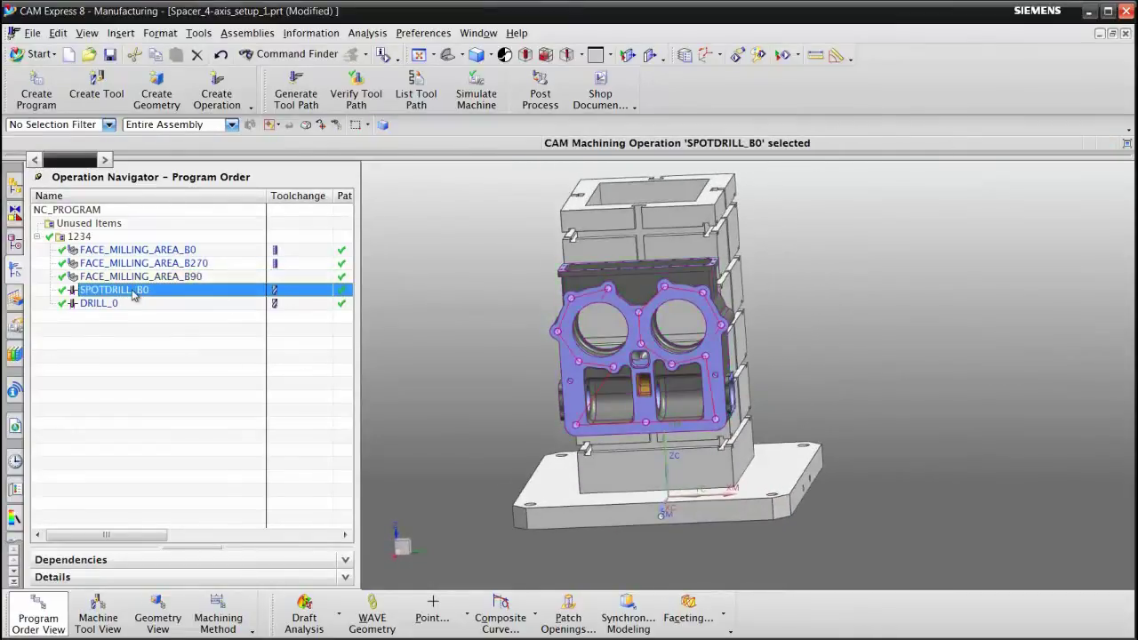
{"action": "left_click", "coordinate": [133, 305]}
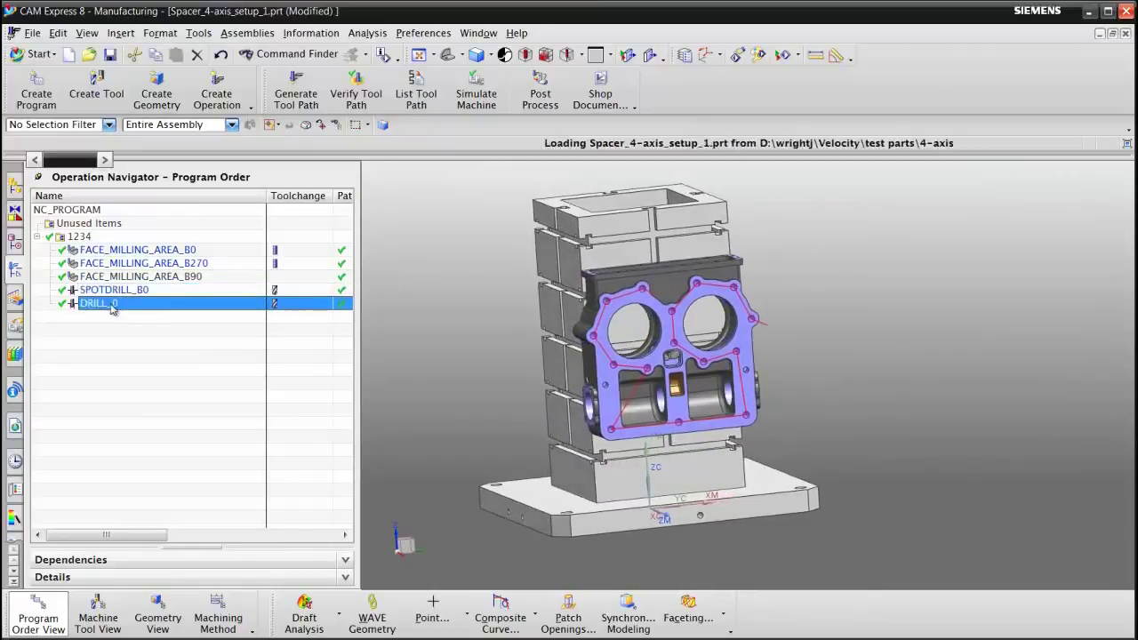
{"action": "left_click", "coordinate": [447, 55]}
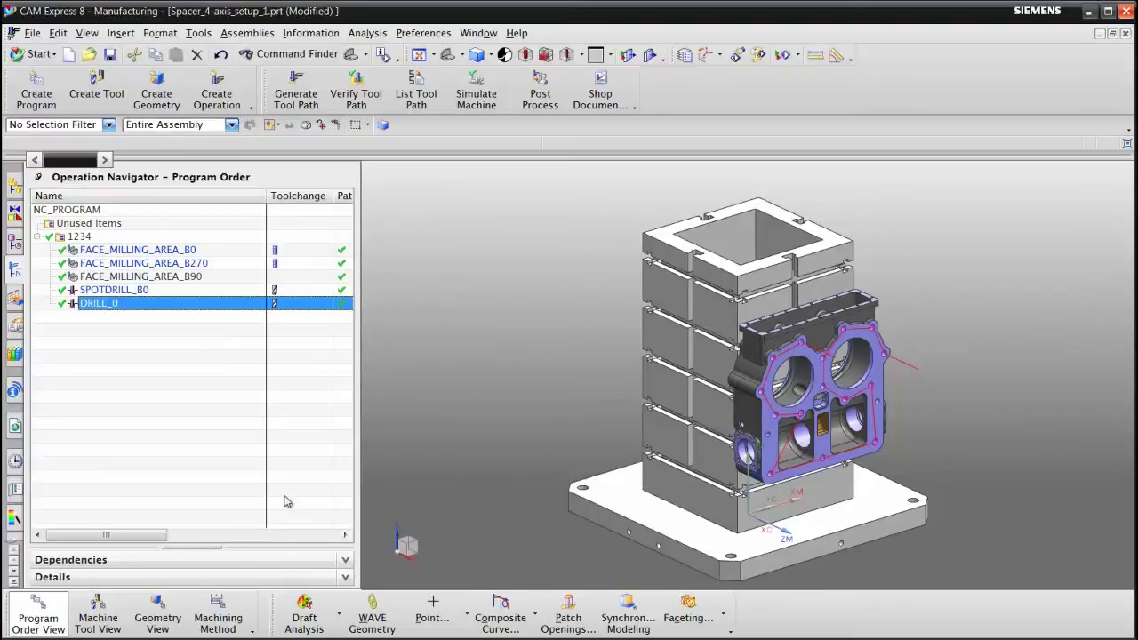
In the Geometry View, set MCS_MILL clearance to Cylinder centred at X 0, Y 0, Z 0
{"action": "left_click", "coordinate": [177, 608]}
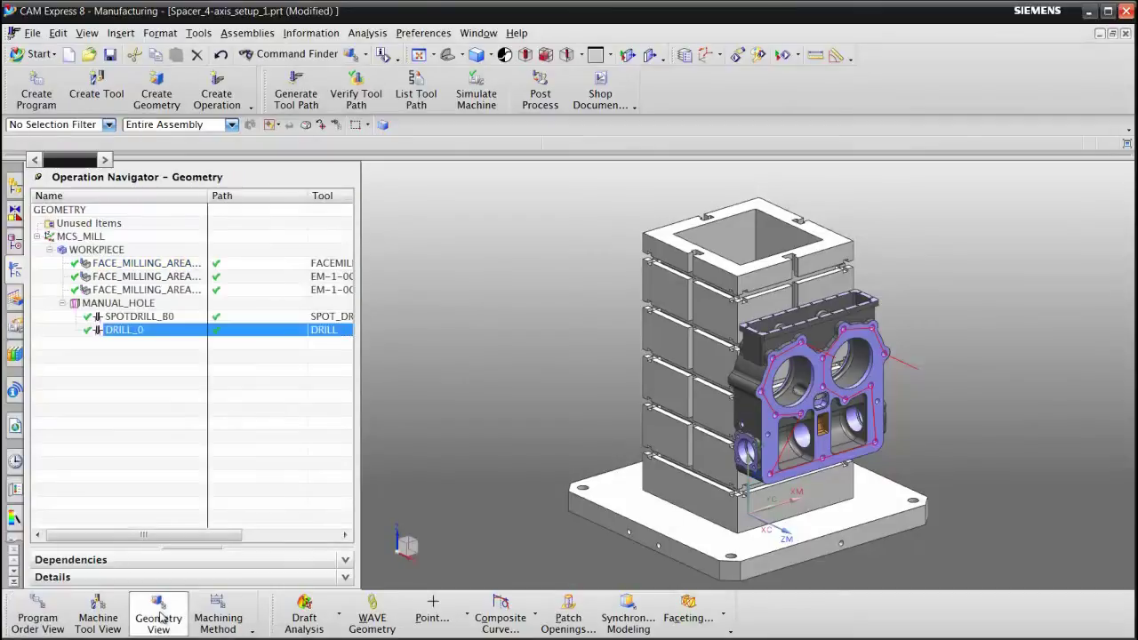
{"action": "double_click", "coordinate": [99, 238]}
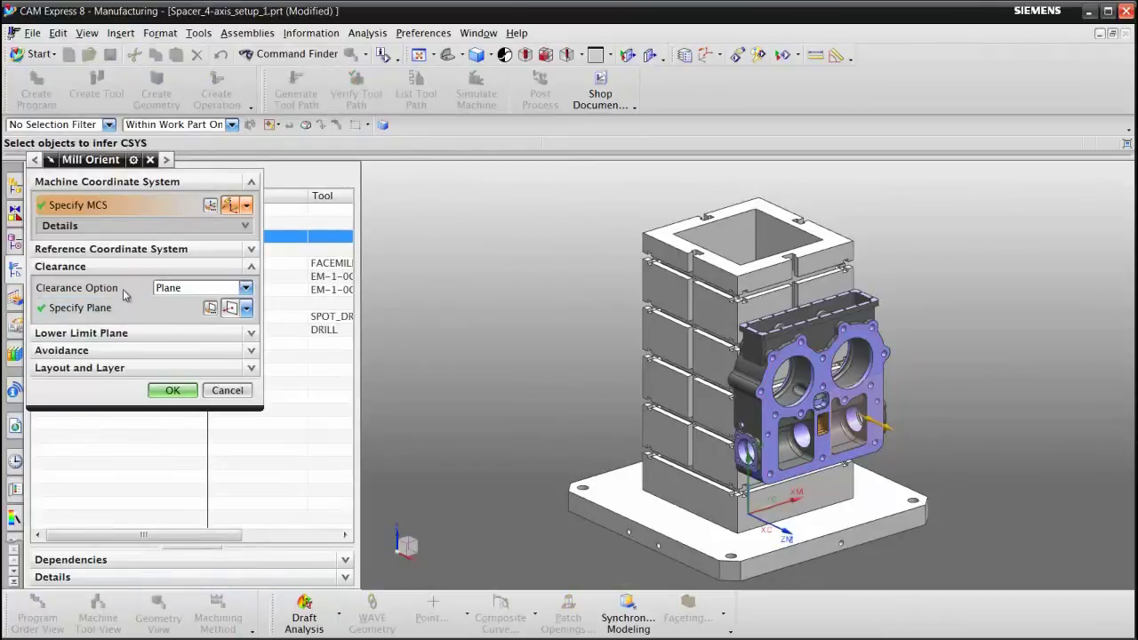
{"action": "left_click", "coordinate": [246, 288]}
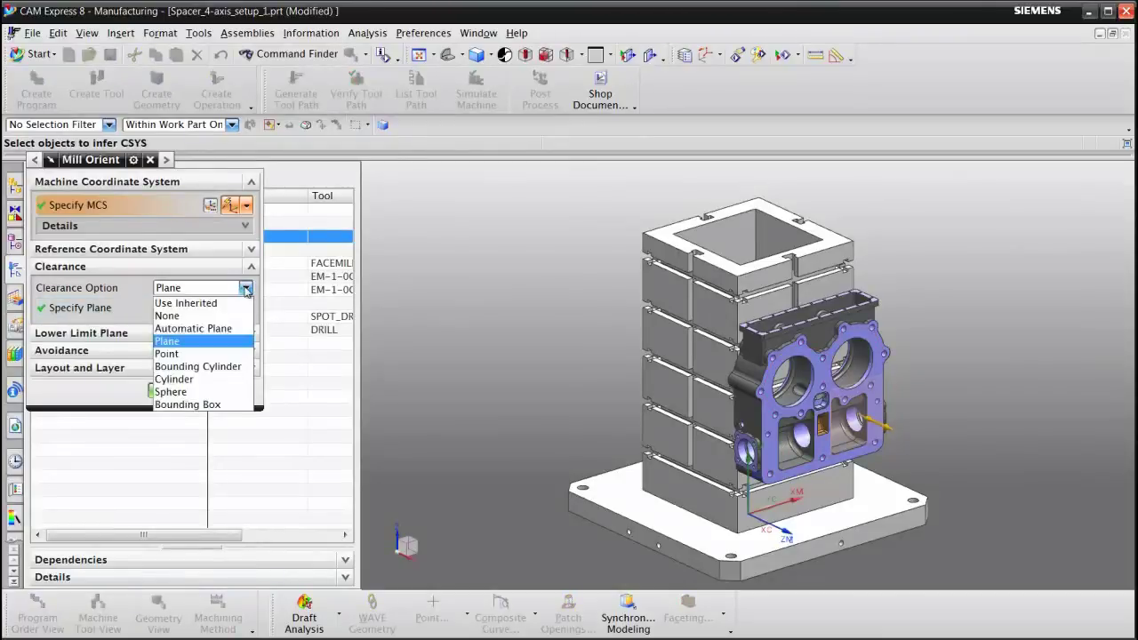
{"action": "left_click", "coordinate": [229, 380]}
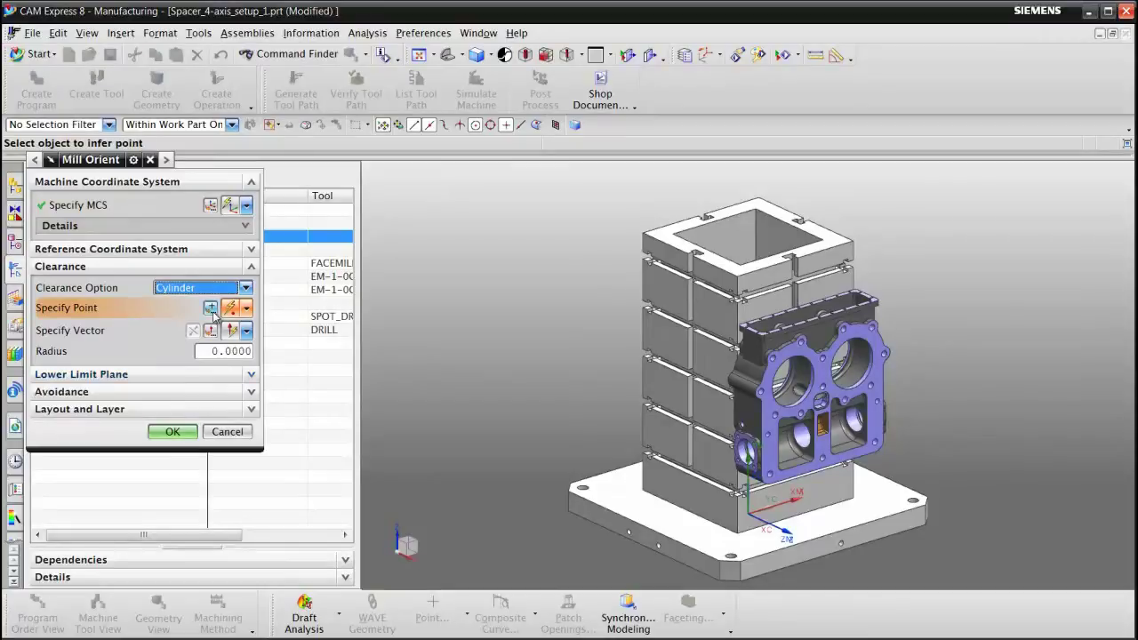
{"action": "left_click", "coordinate": [210, 308]}
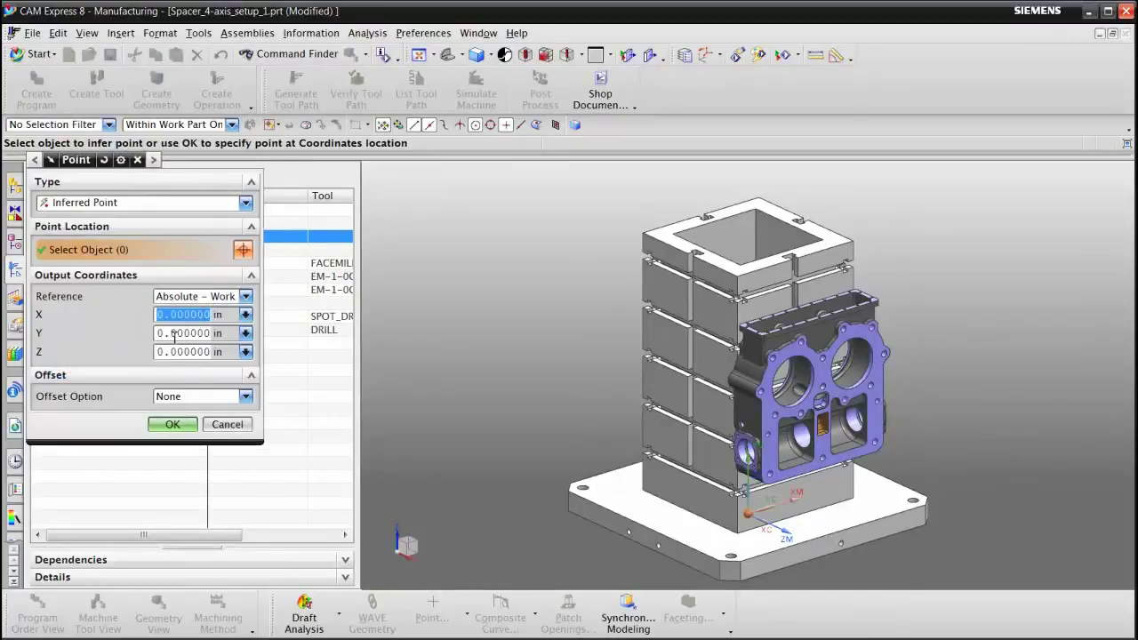
{"action": "left_click", "coordinate": [178, 425]}
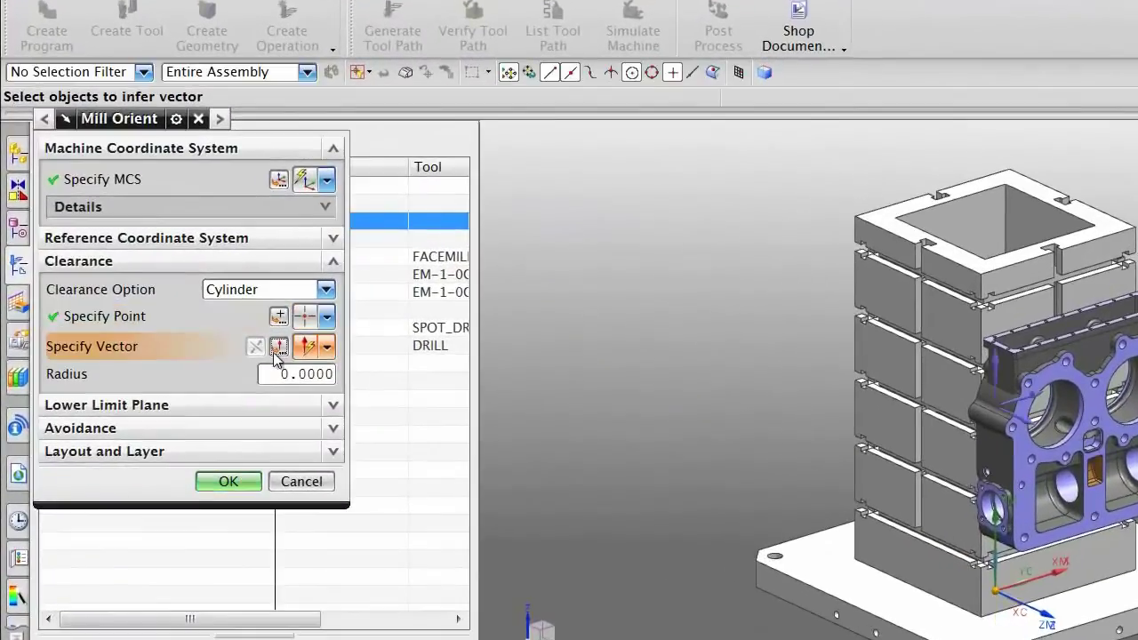
Align the clearance cylinder's axis with the tombstone's vertical edge
{"action": "left_click", "coordinate": [279, 348]}
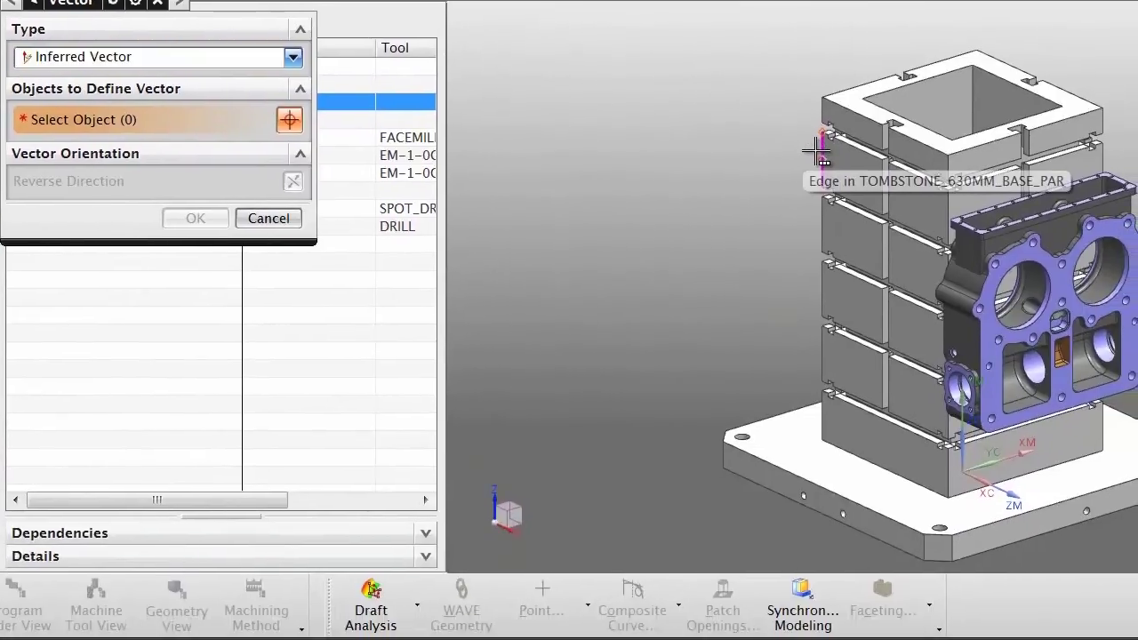
{"action": "left_click", "coordinate": [852, 272]}
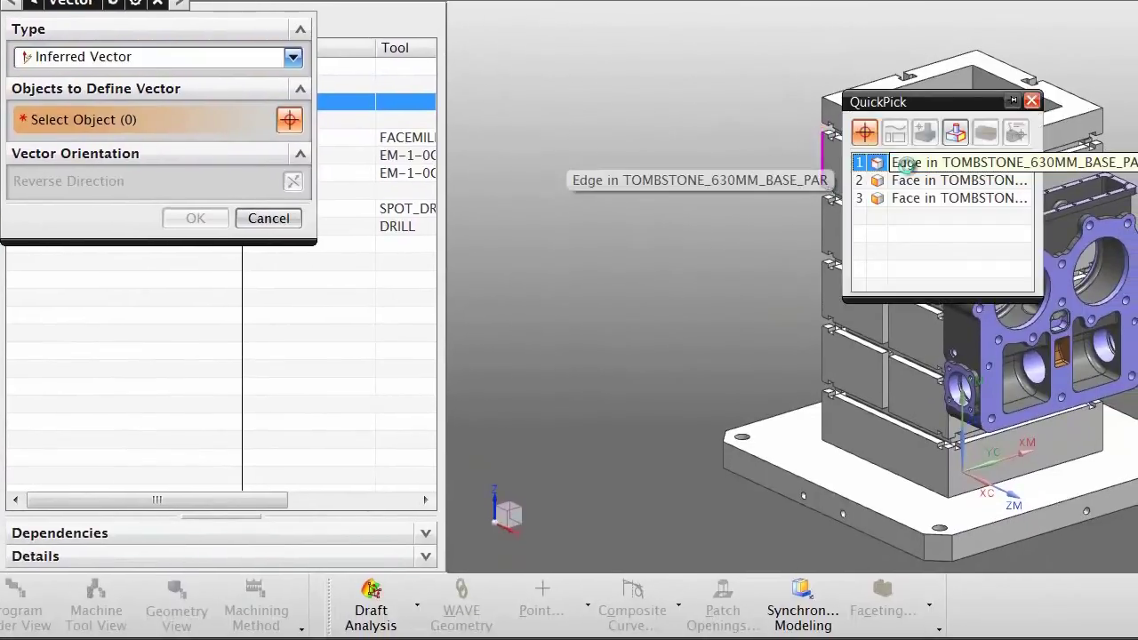
{"action": "left_click", "coordinate": [861, 163]}
{"action": "left_click", "coordinate": [202, 276]}
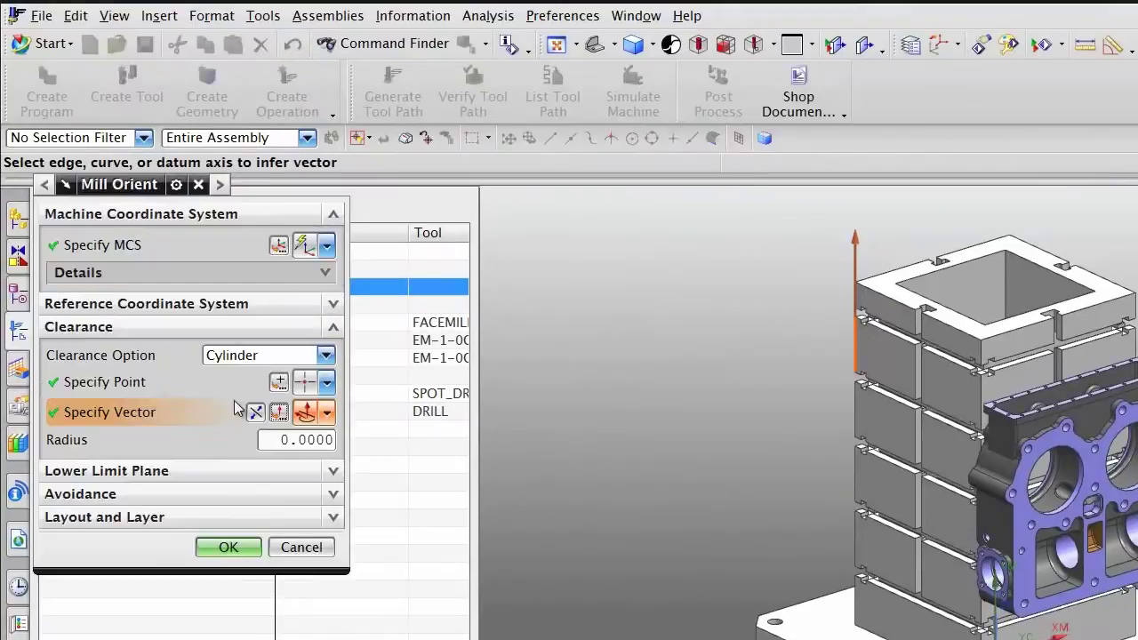
Give the clearance cylinder radius 18, preview it, and accept the MCS_MILL settings
{"action": "left_click", "coordinate": [308, 440]}
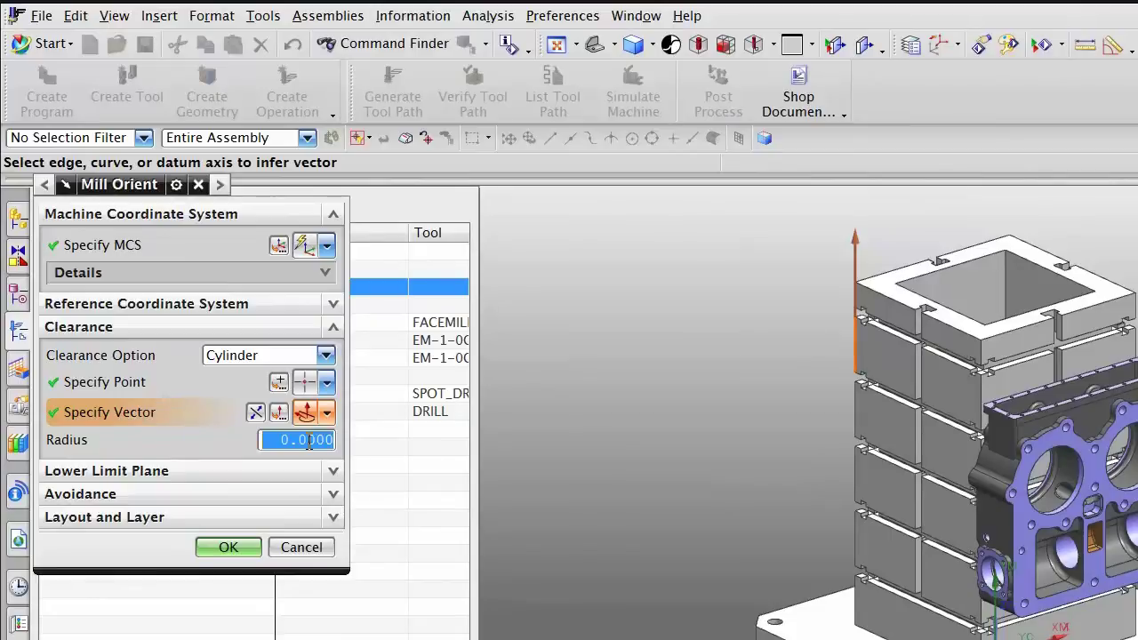
{"action": "type", "text": "18"}
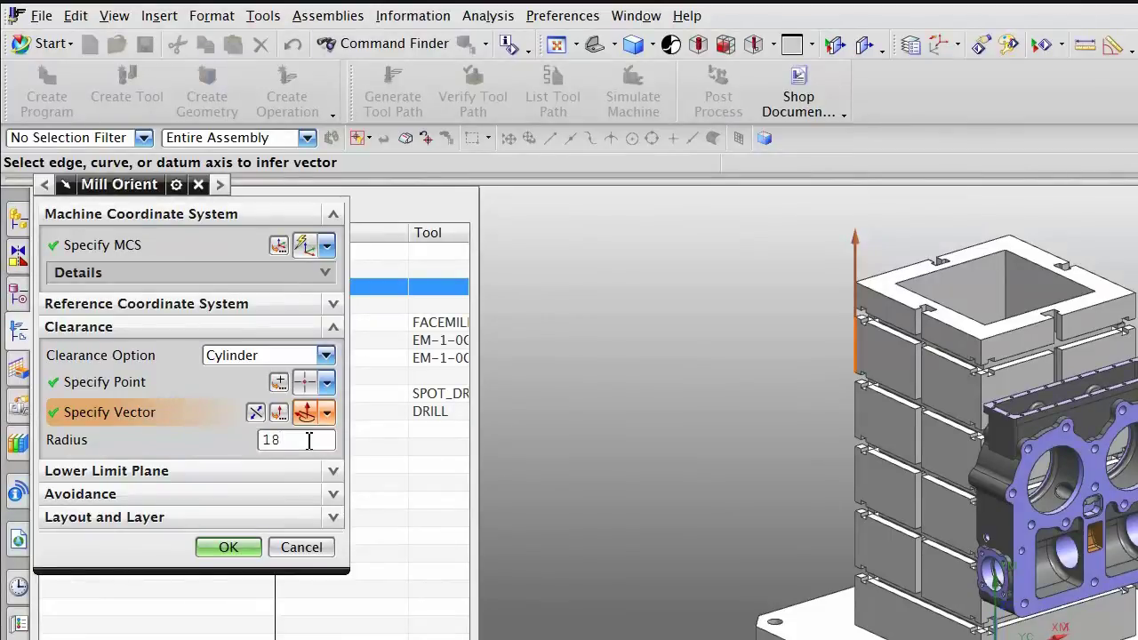
{"action": "key", "text": "Return"}
{"action": "left_click", "coordinate": [323, 469]}
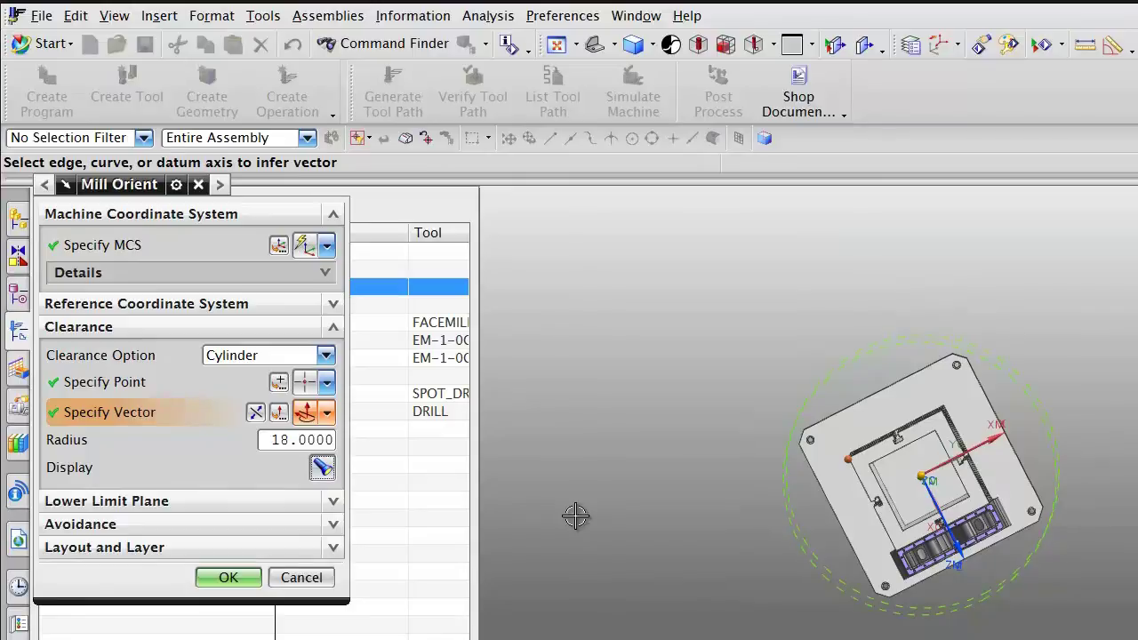
{"action": "key", "text": "Home"}
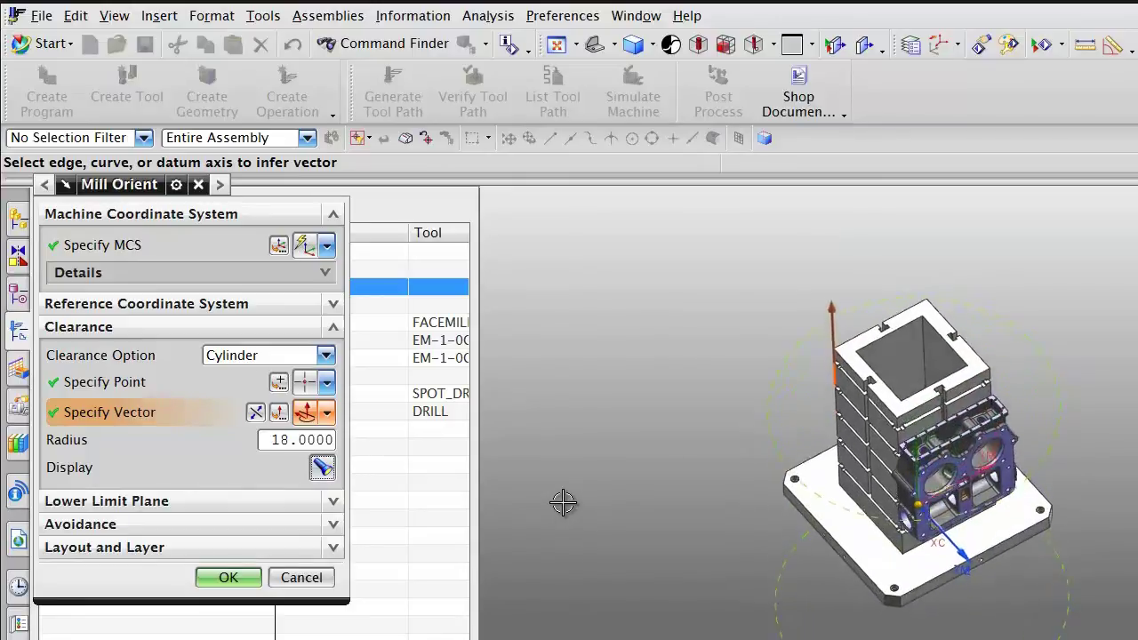
{"action": "left_click", "coordinate": [229, 579]}
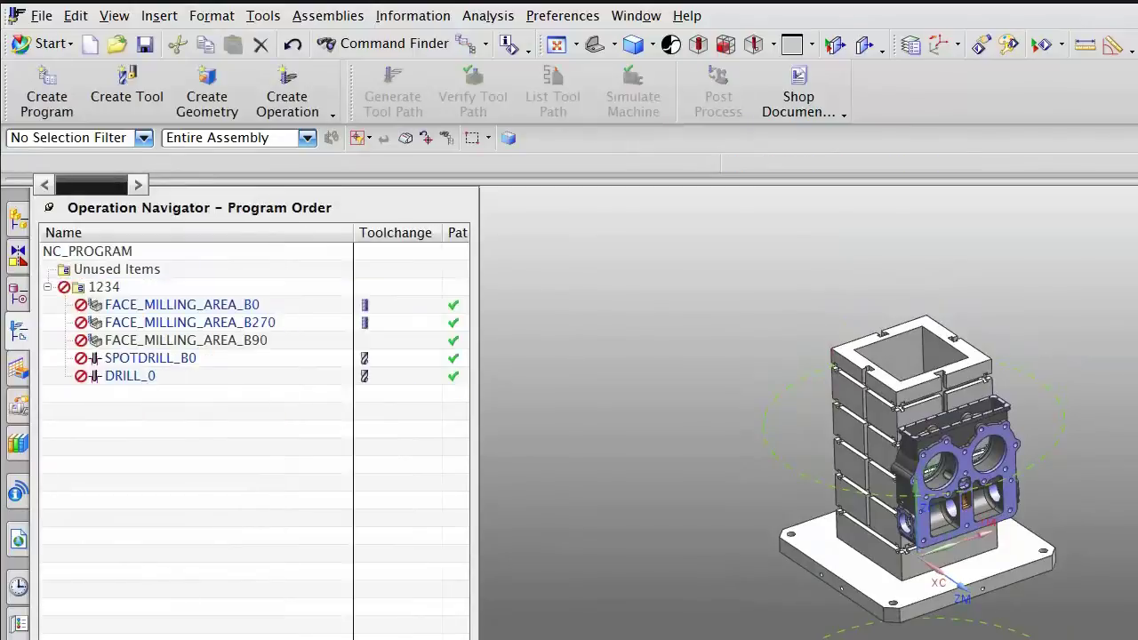
Regenerate and accept toolpaths for all operations in program 1234 without pausing between paths
{"action": "left_click", "coordinate": [110, 287]}
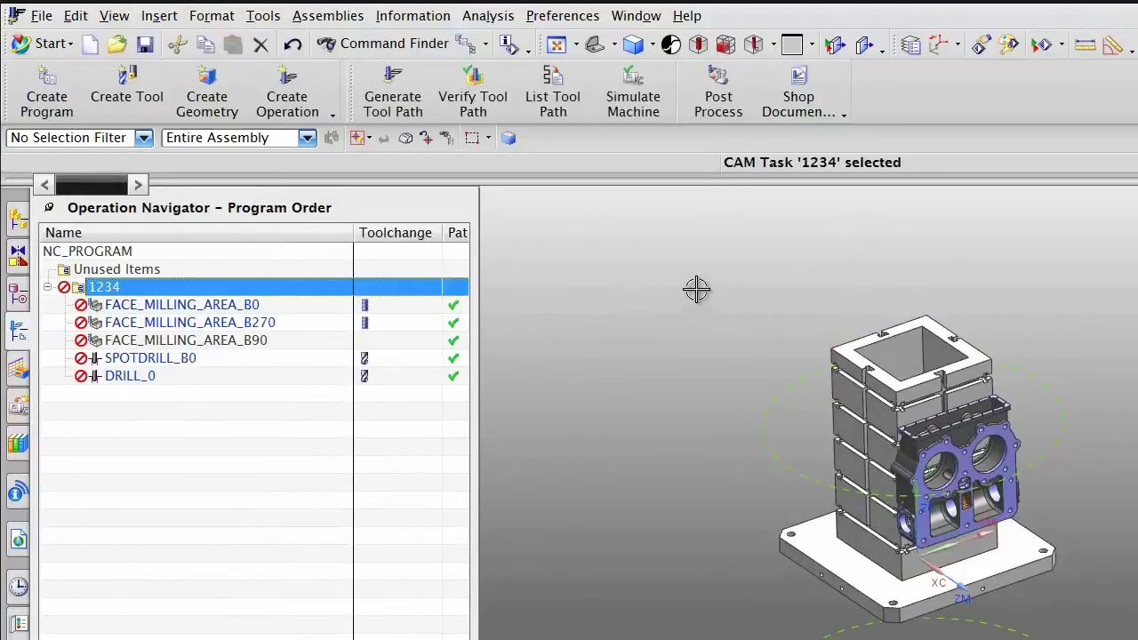
{"action": "left_click", "coordinate": [396, 102]}
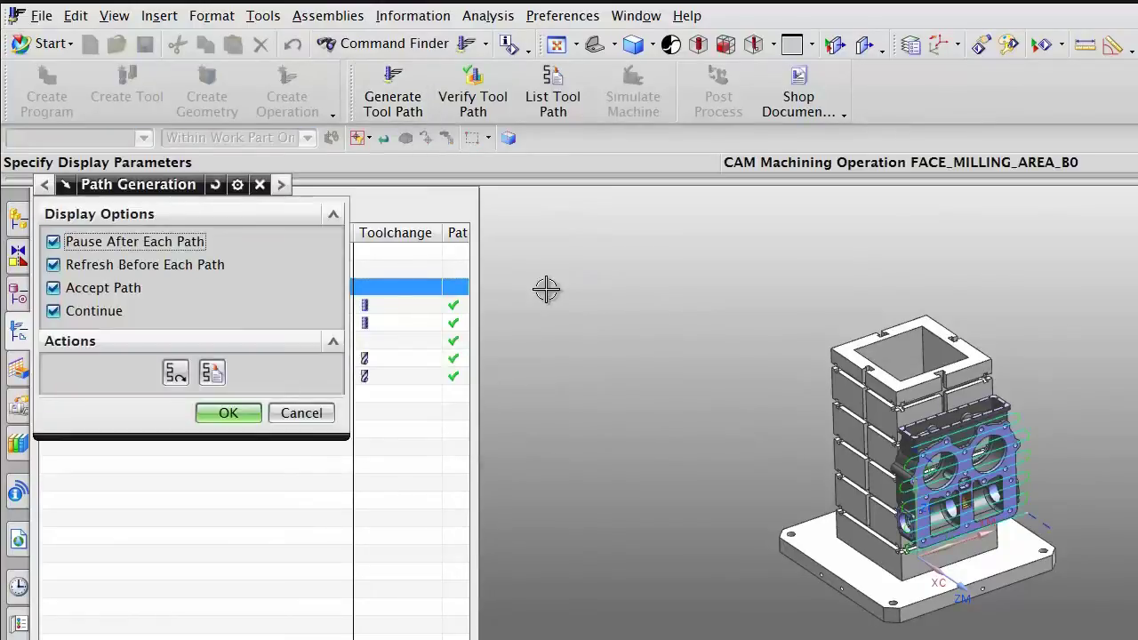
{"action": "left_click", "coordinate": [163, 242]}
{"action": "left_click", "coordinate": [228, 413]}
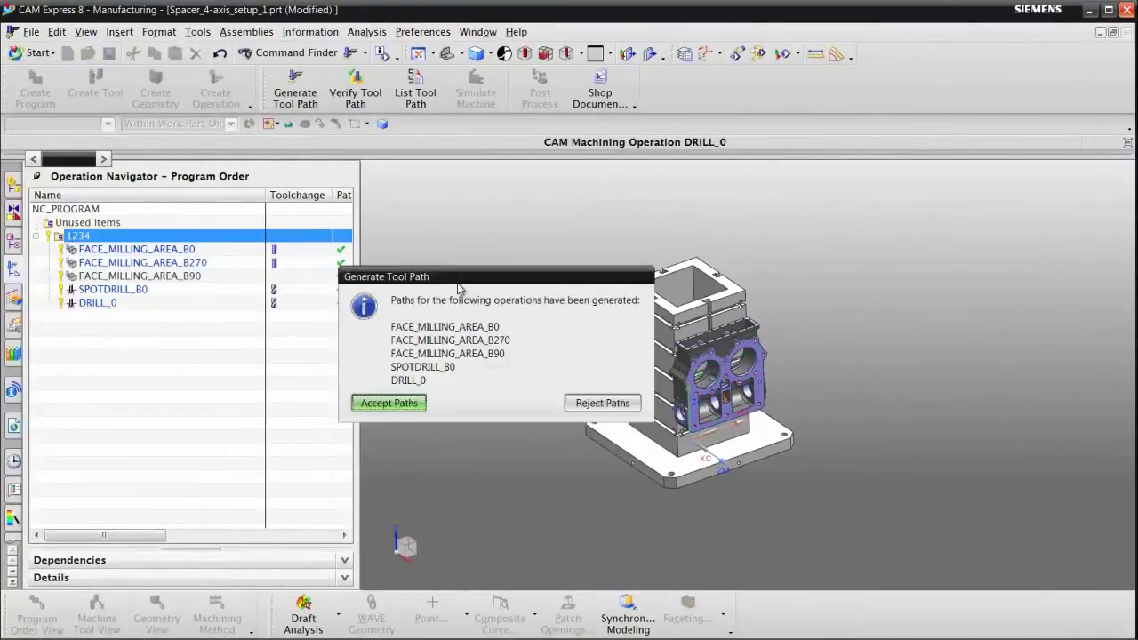
{"action": "left_click", "coordinate": [408, 399]}
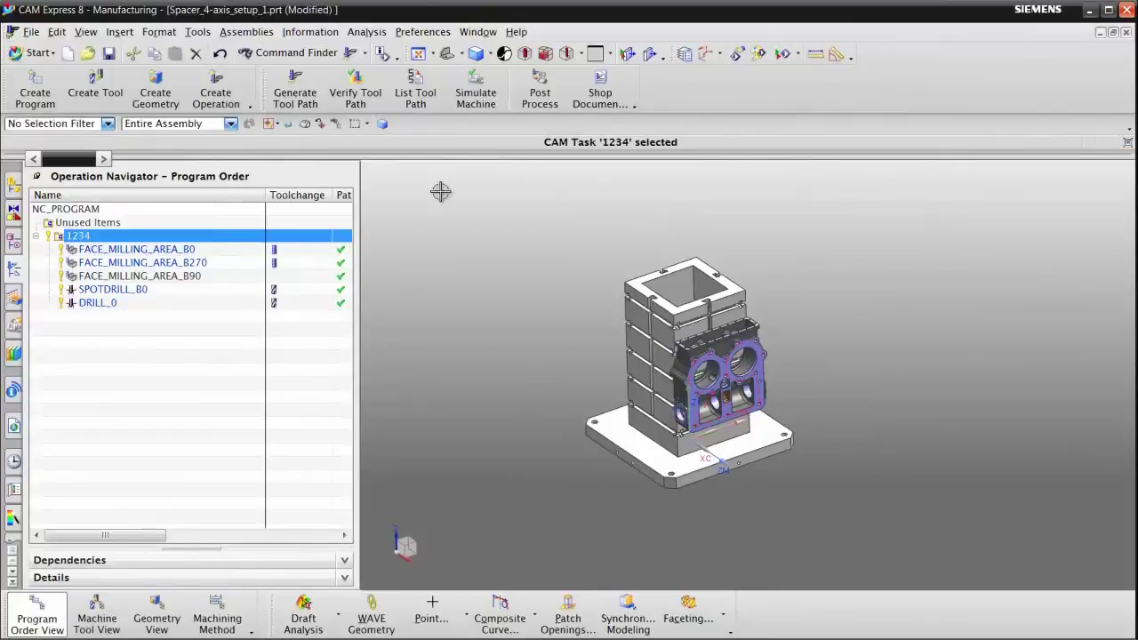
Fit the model in the view and save the part, dismissing the warning
{"action": "left_click", "coordinate": [446, 53]}
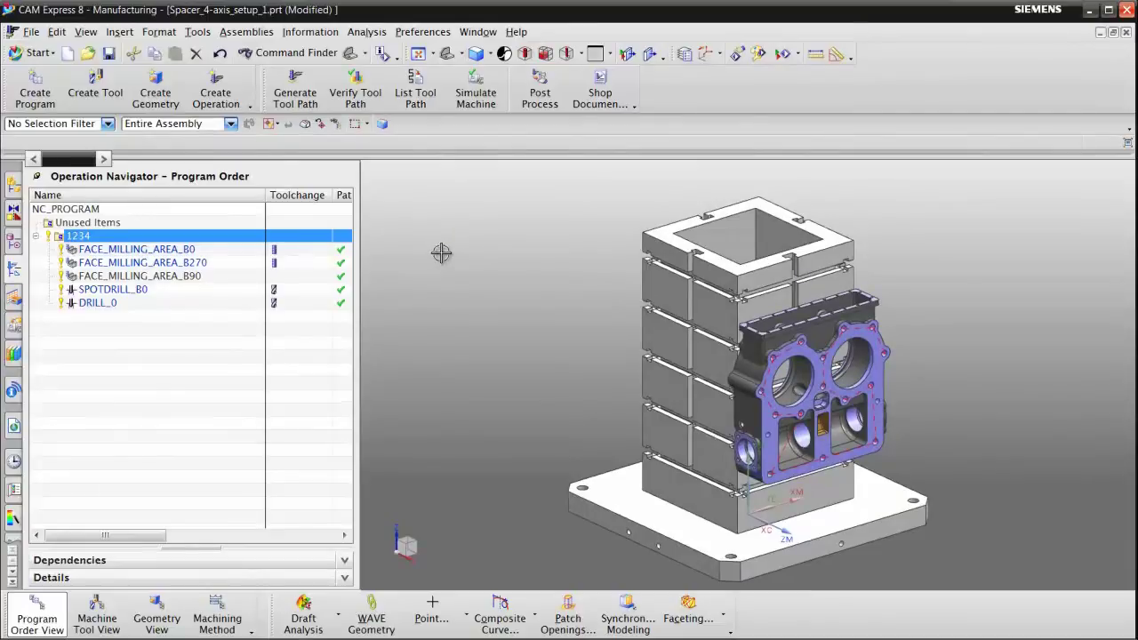
{"action": "left_click", "coordinate": [109, 55]}
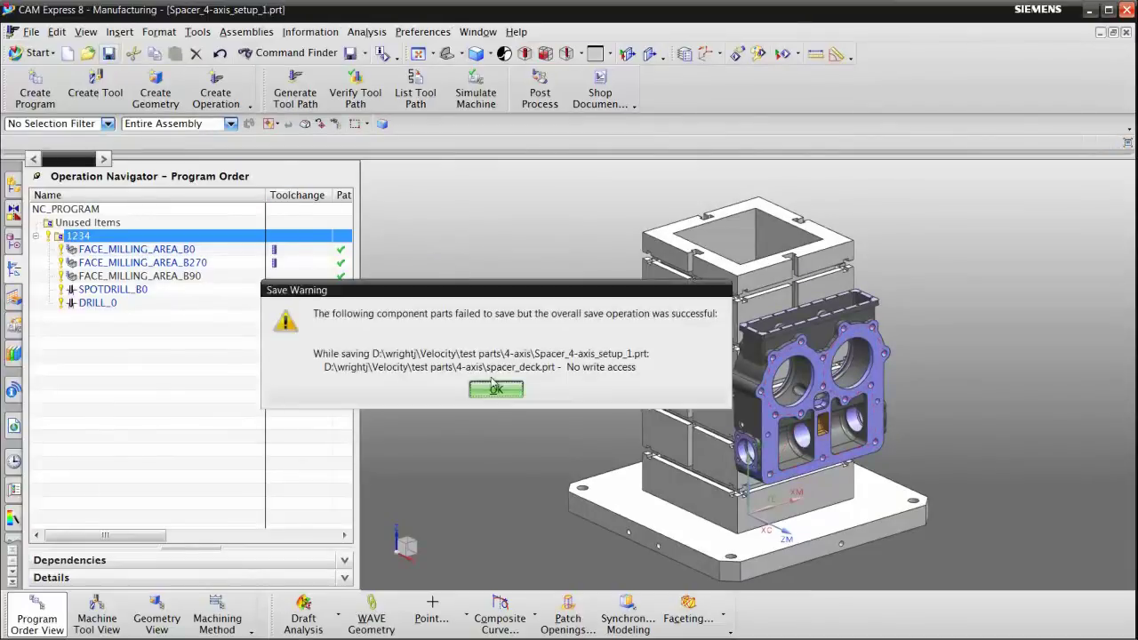
{"action": "left_click", "coordinate": [497, 388]}
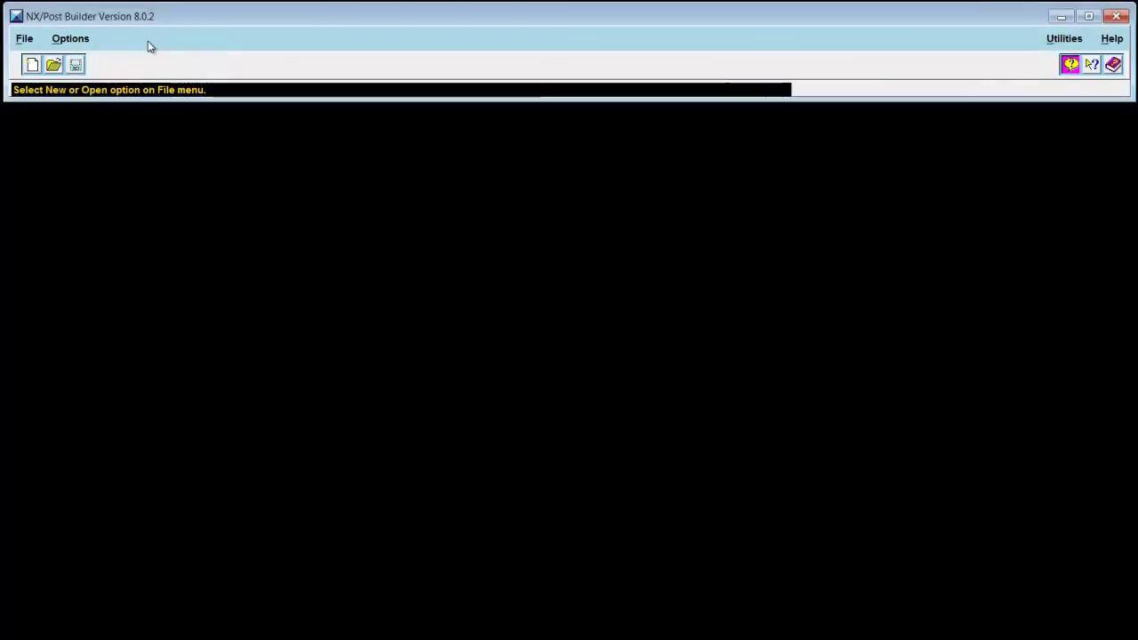
Start a new post processor for a 4-Axis with Rotary Table mill
{"action": "left_click", "coordinate": [24, 38]}
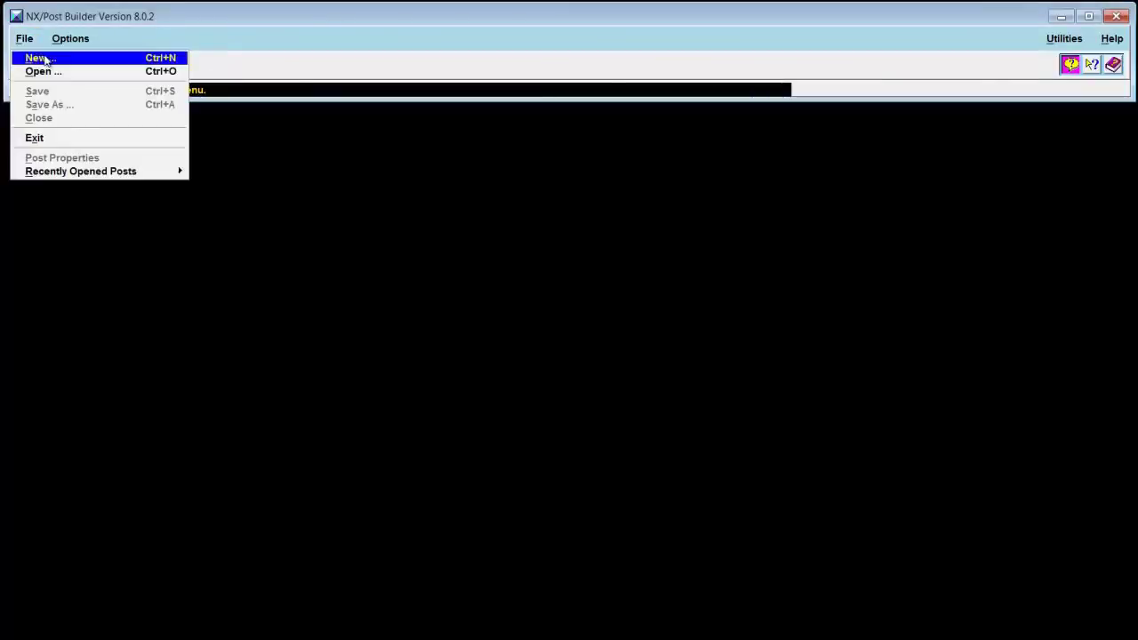
{"action": "left_click", "coordinate": [42, 57]}
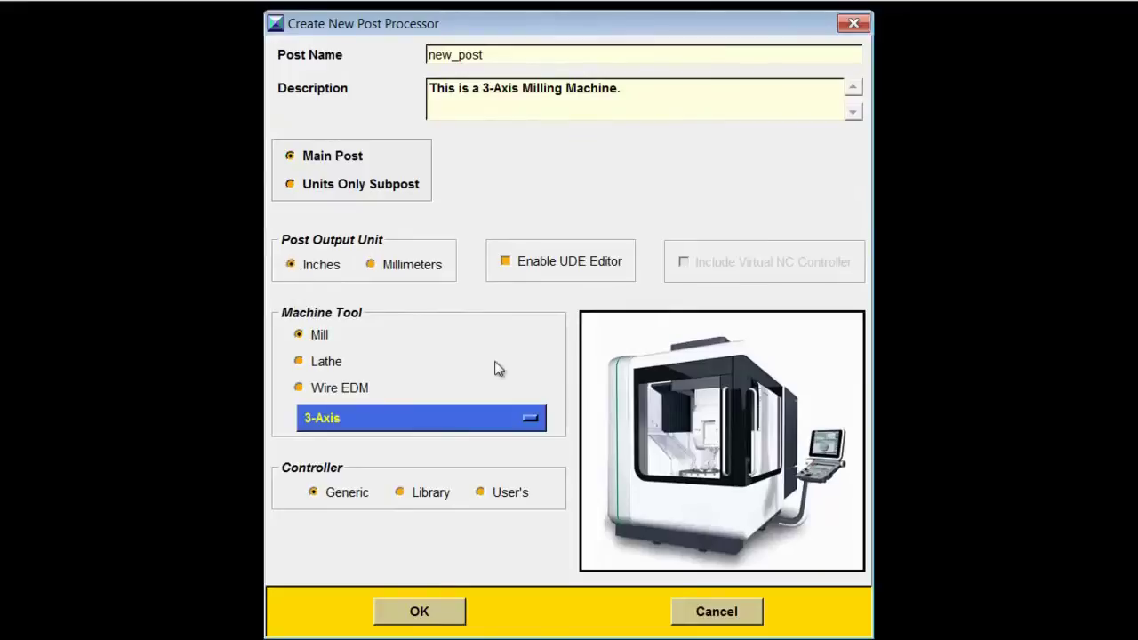
{"action": "left_click", "coordinate": [475, 422]}
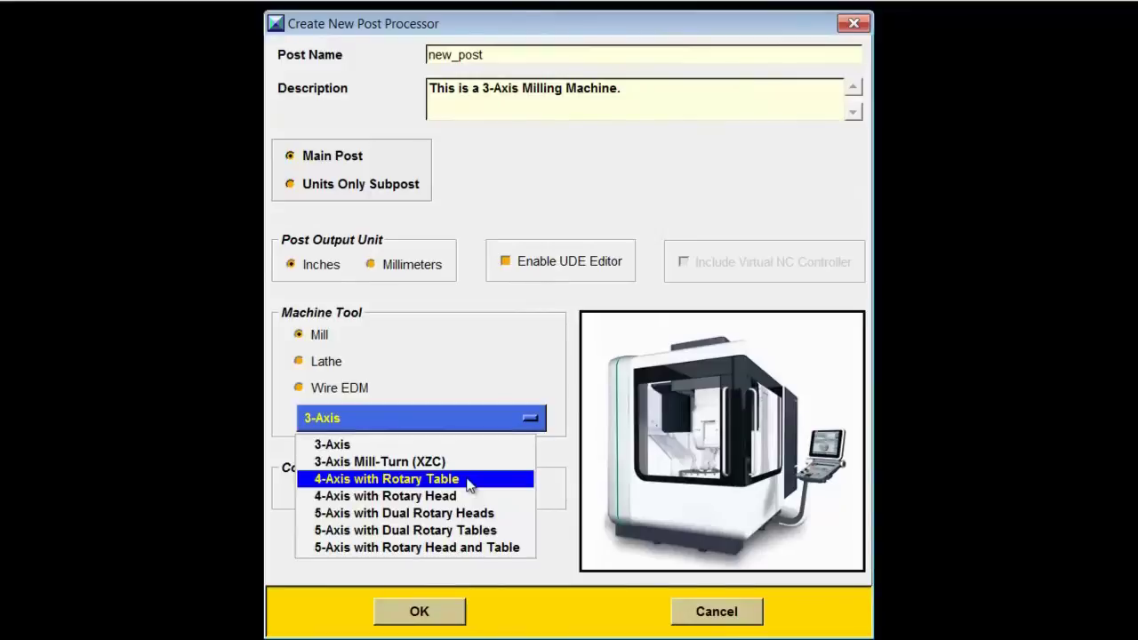
{"action": "left_click", "coordinate": [469, 480]}
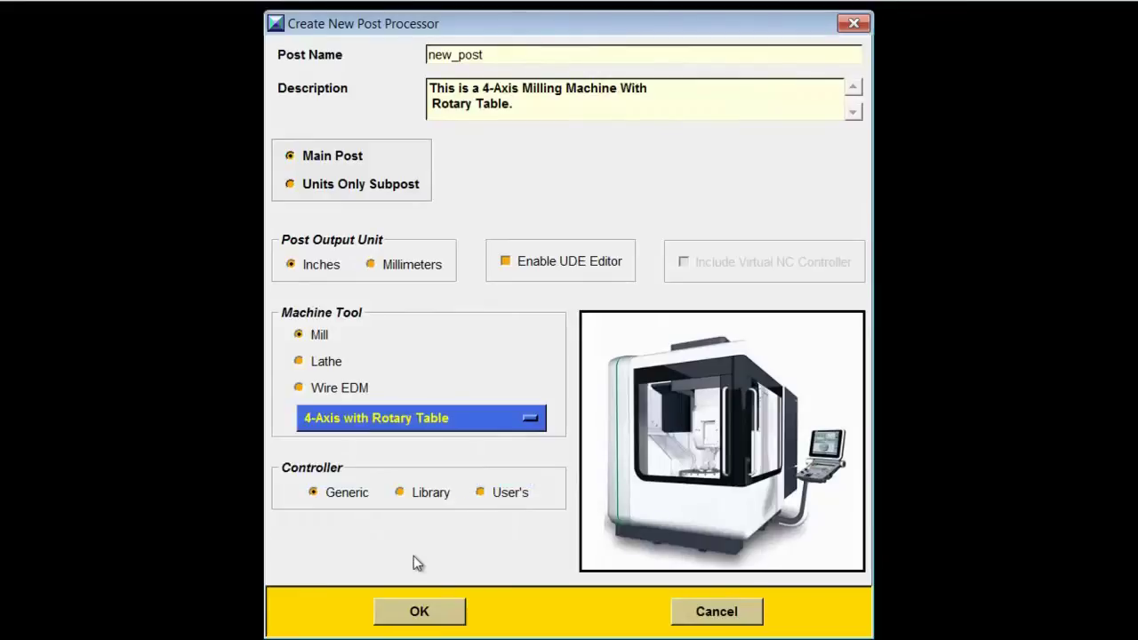
Use the library FANUC Fanuc_30i controller and name the post 4axis1
{"action": "left_click", "coordinate": [399, 495]}
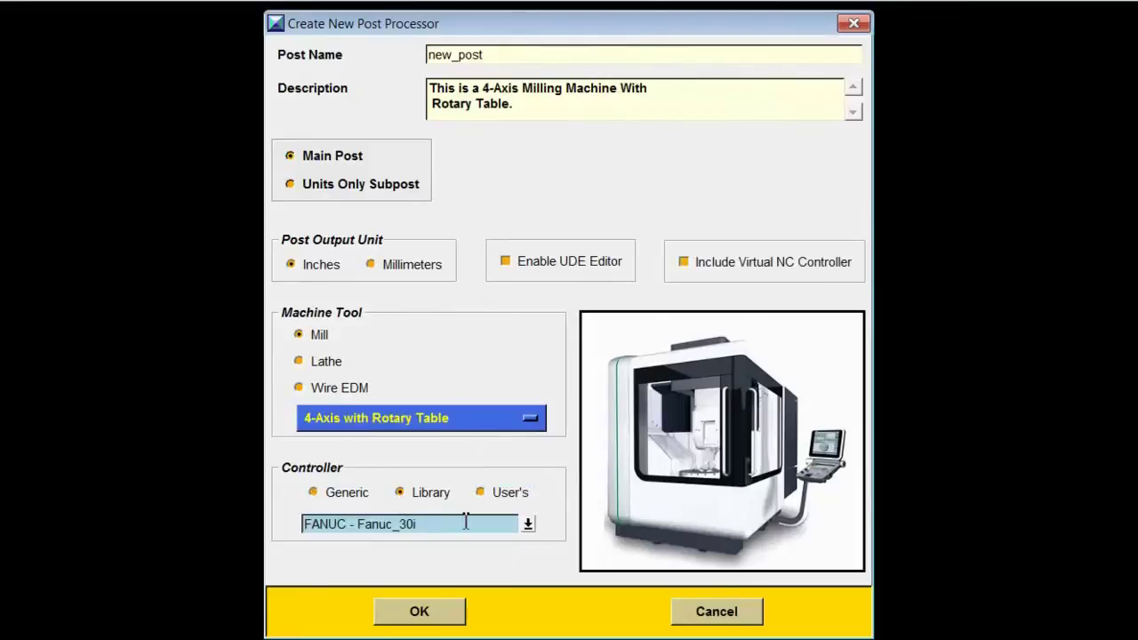
{"action": "left_click", "coordinate": [528, 525]}
{"action": "mouse_move", "coordinate": [631, 560]}
{"action": "left_click", "coordinate": [694, 560]}
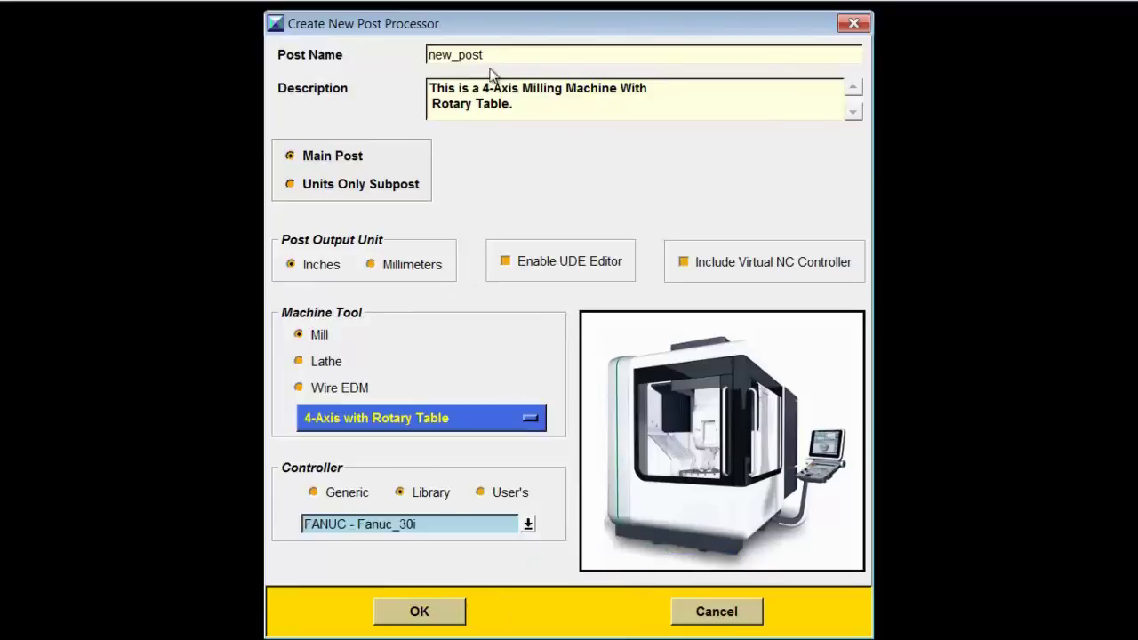
{"action": "left_click_drag", "start_coordinate": [490, 54], "coordinate": [424, 60]}
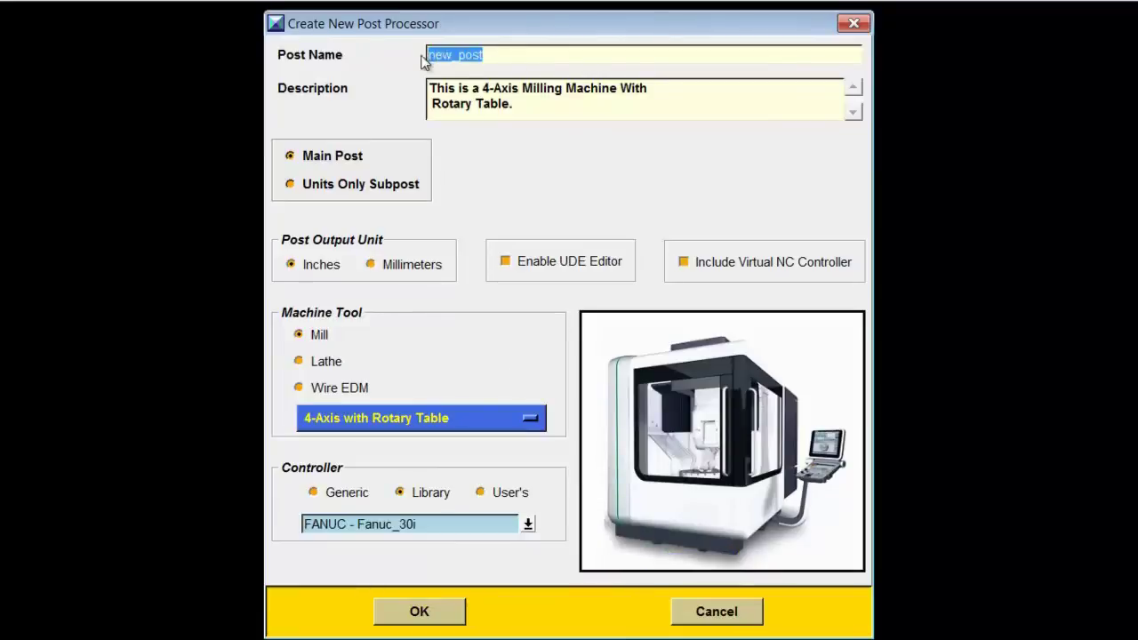
{"action": "type", "text": "4ax"}
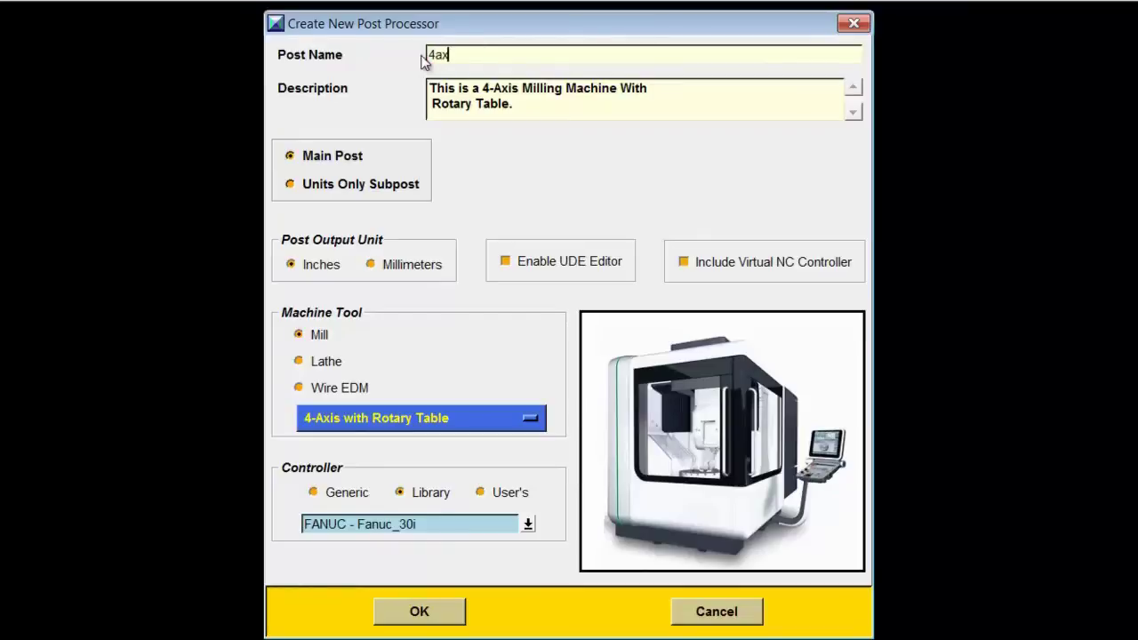
{"action": "type", "text": "is1"}
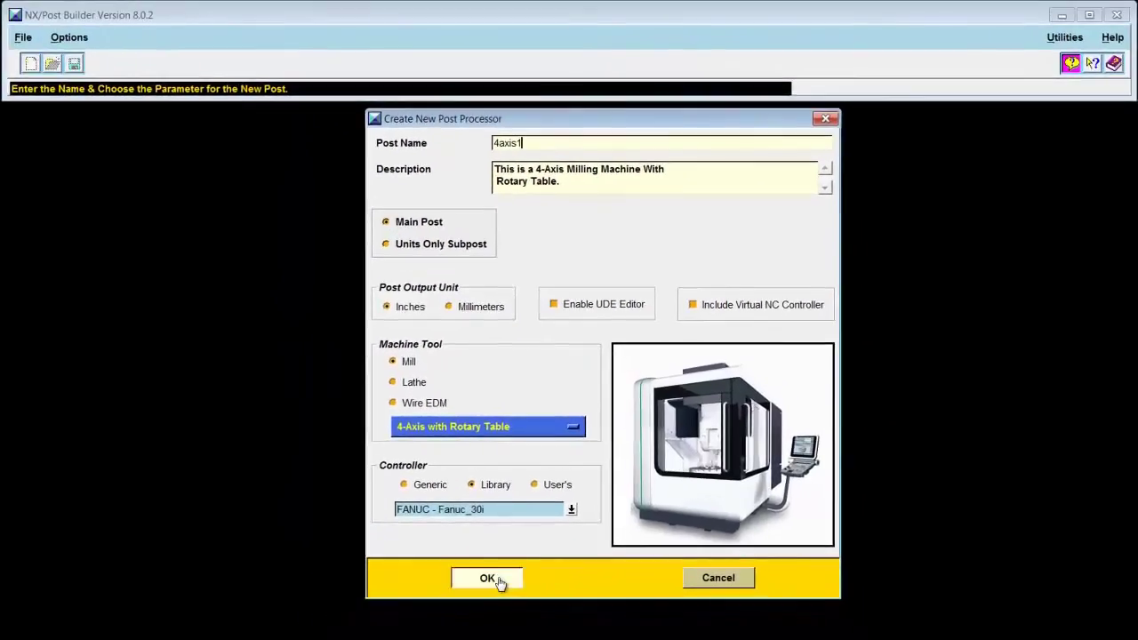
Create the 4axis1 post and view its Fourth Axis settings: ZX rotation plane, word leader B
{"action": "left_click", "coordinate": [498, 580]}
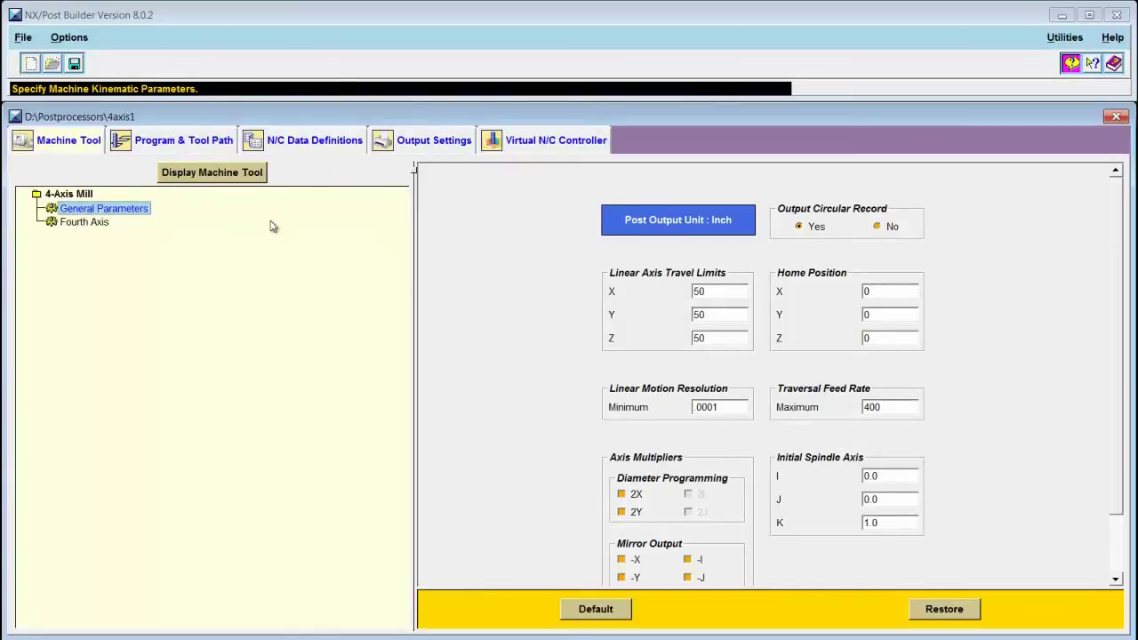
{"action": "left_click", "coordinate": [98, 224]}
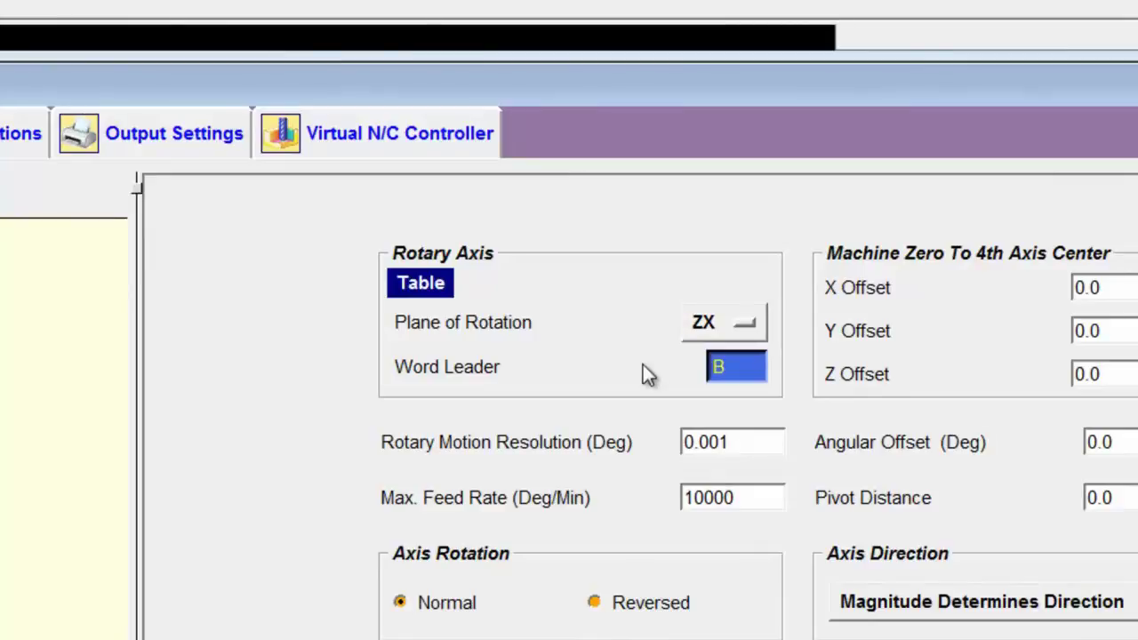
{"action": "left_click", "coordinate": [730, 377]}
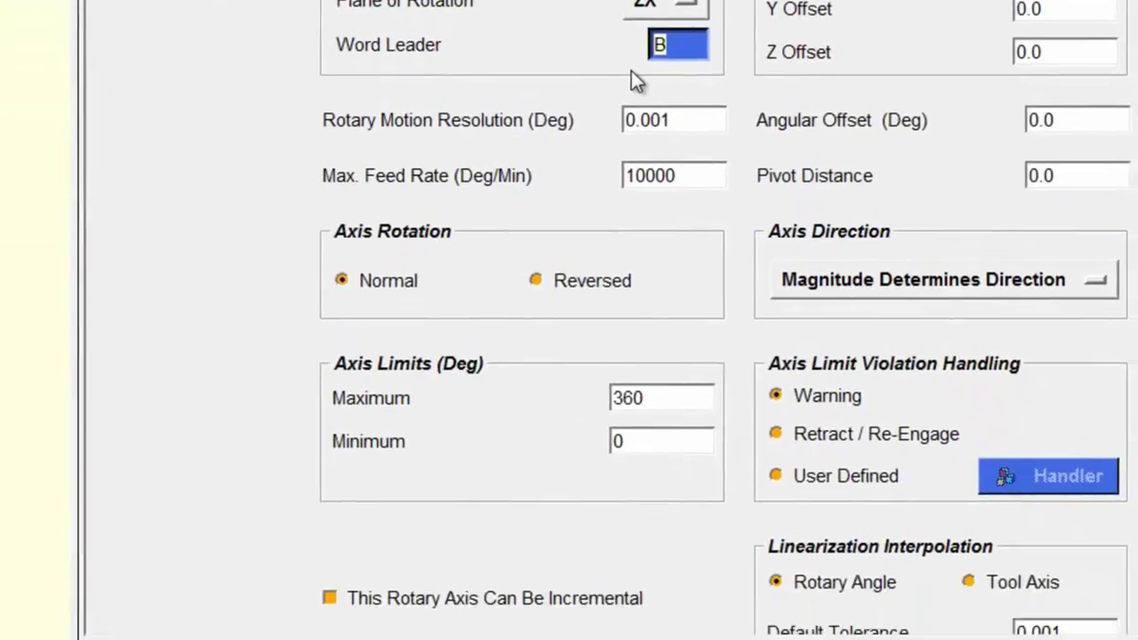
{"action": "left_click", "coordinate": [680, 142]}
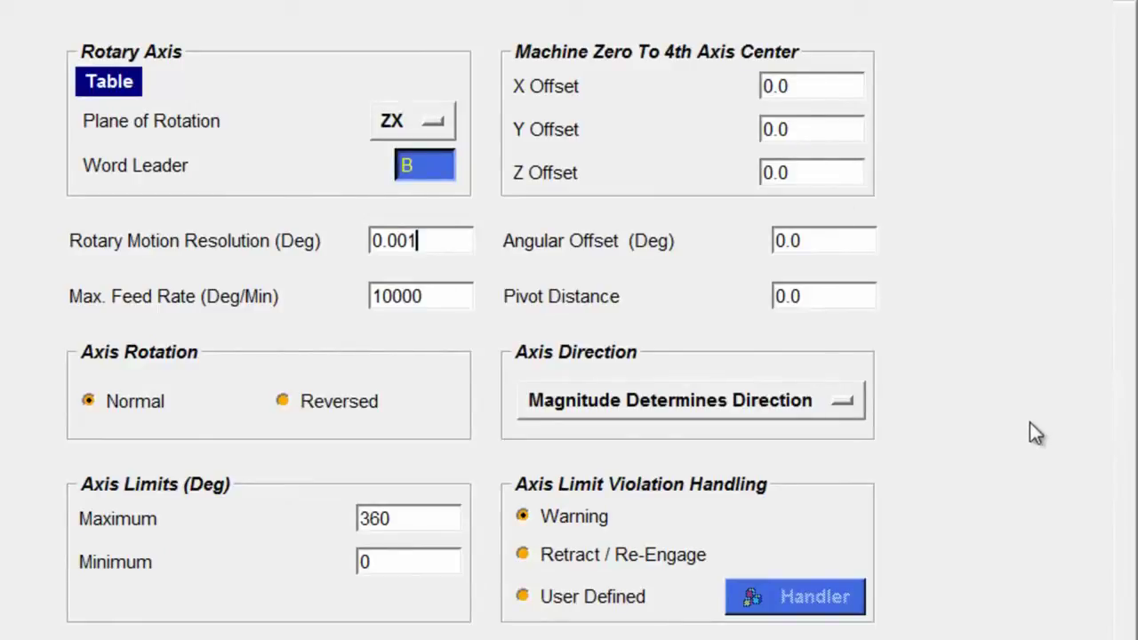
{"action": "scroll", "coordinate": [1128, 365], "scroll_direction": "down", "scroll_amount": 1}
{"action": "scroll", "coordinate": [1130, 365], "scroll_direction": "down", "scroll_amount": 3}
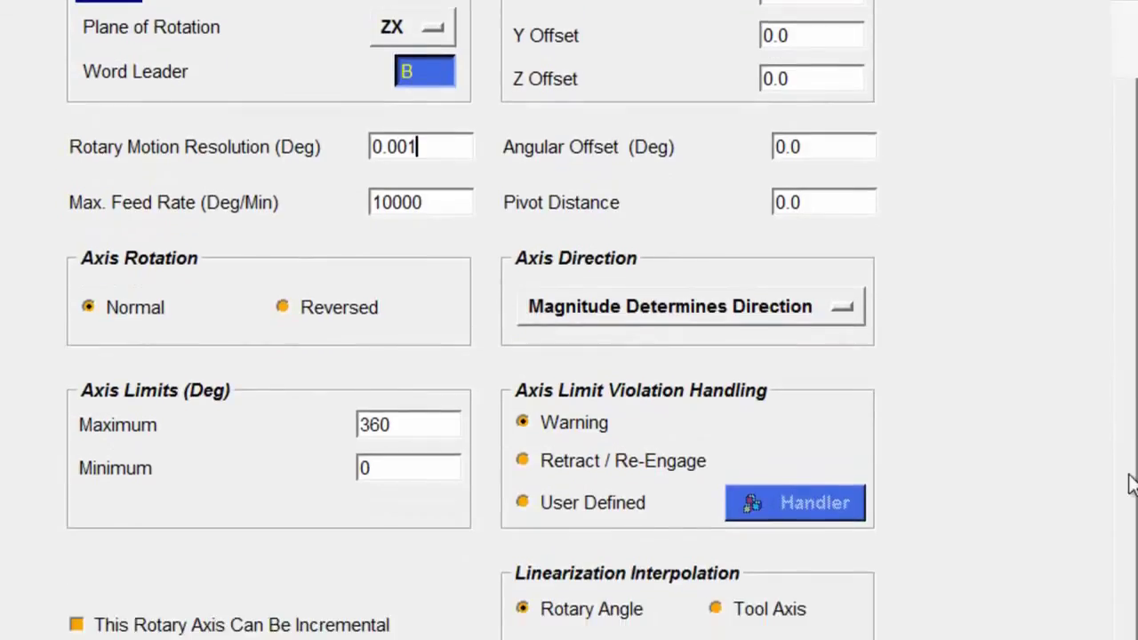
{"action": "left_click", "coordinate": [838, 310]}
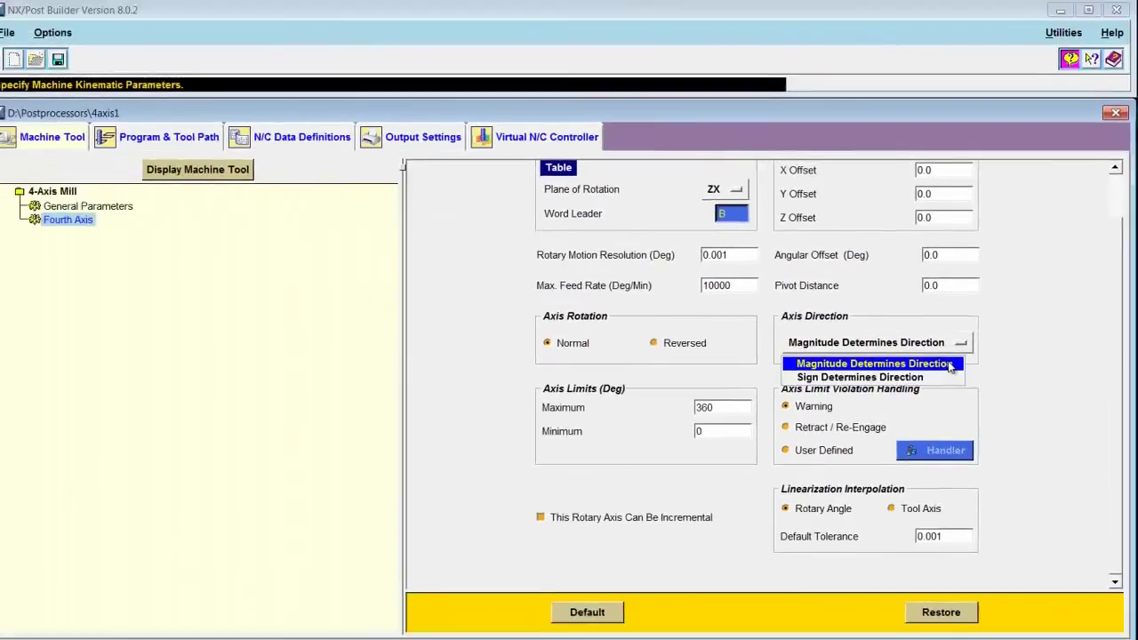
{"action": "left_click", "coordinate": [827, 345]}
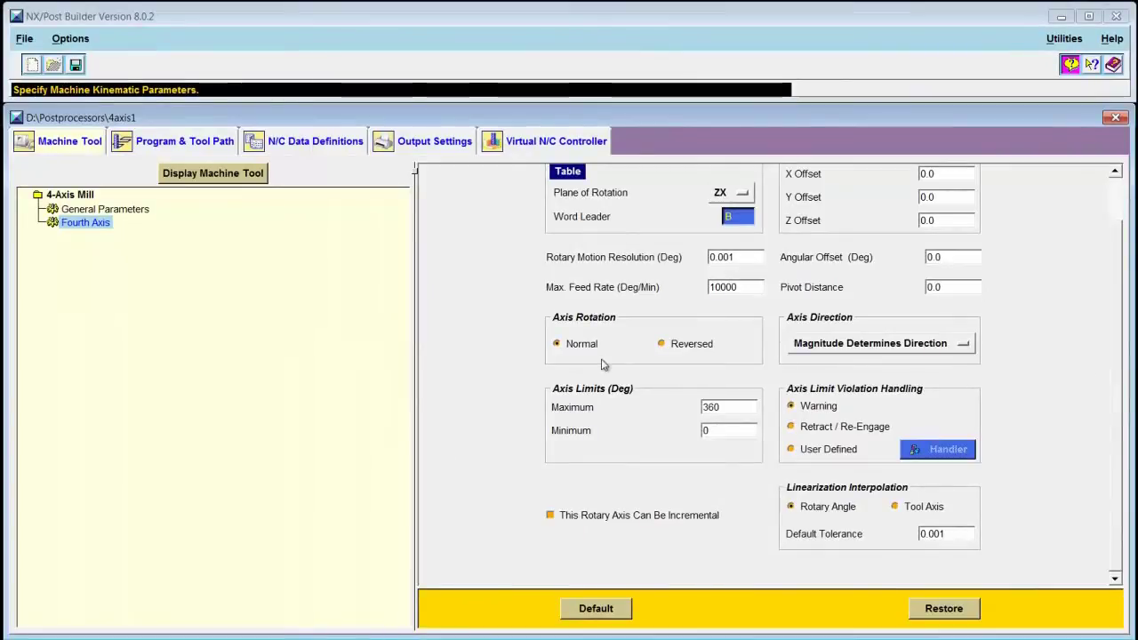
{"action": "left_click", "coordinate": [223, 182]}
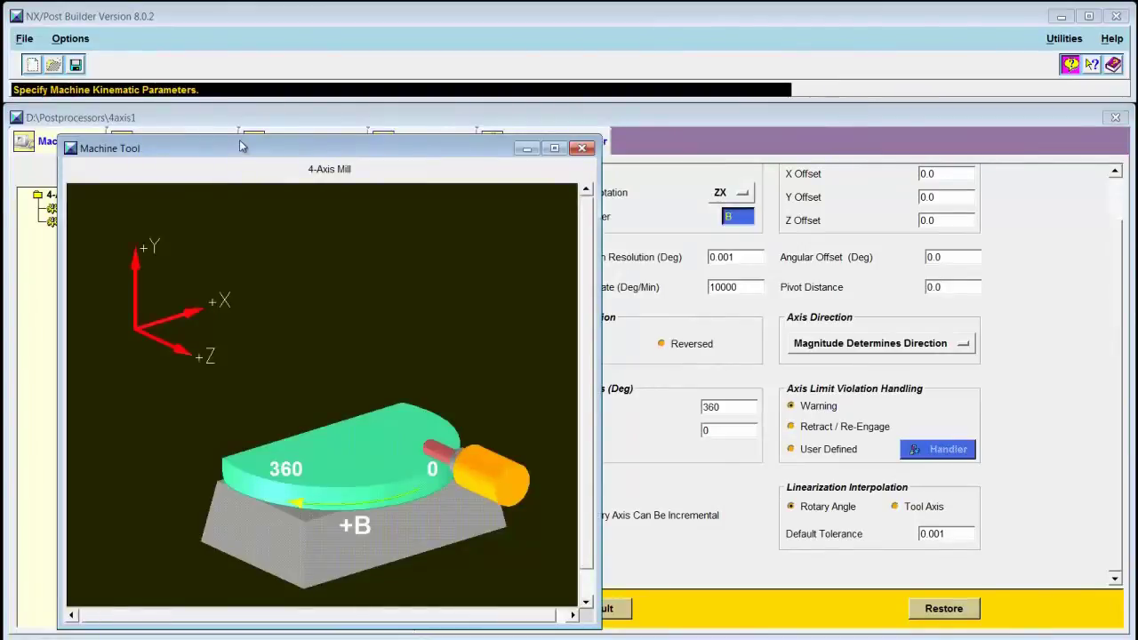
{"action": "left_click", "coordinate": [583, 148]}
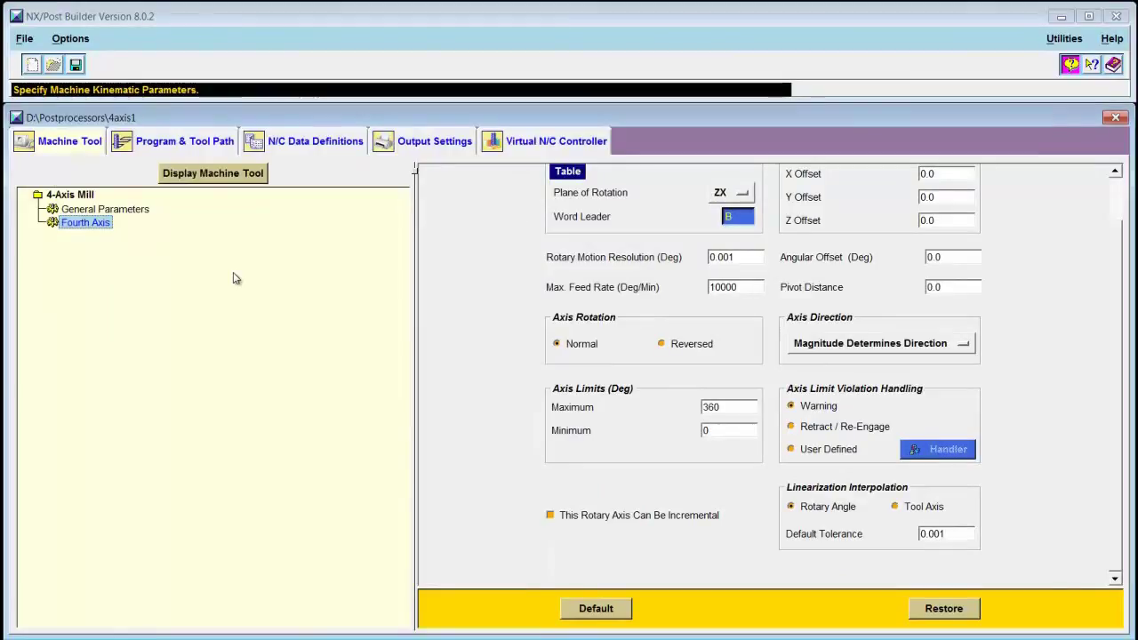
Save the post as 4axis1.pui in D:\Postprocessors
{"action": "left_click", "coordinate": [76, 65]}
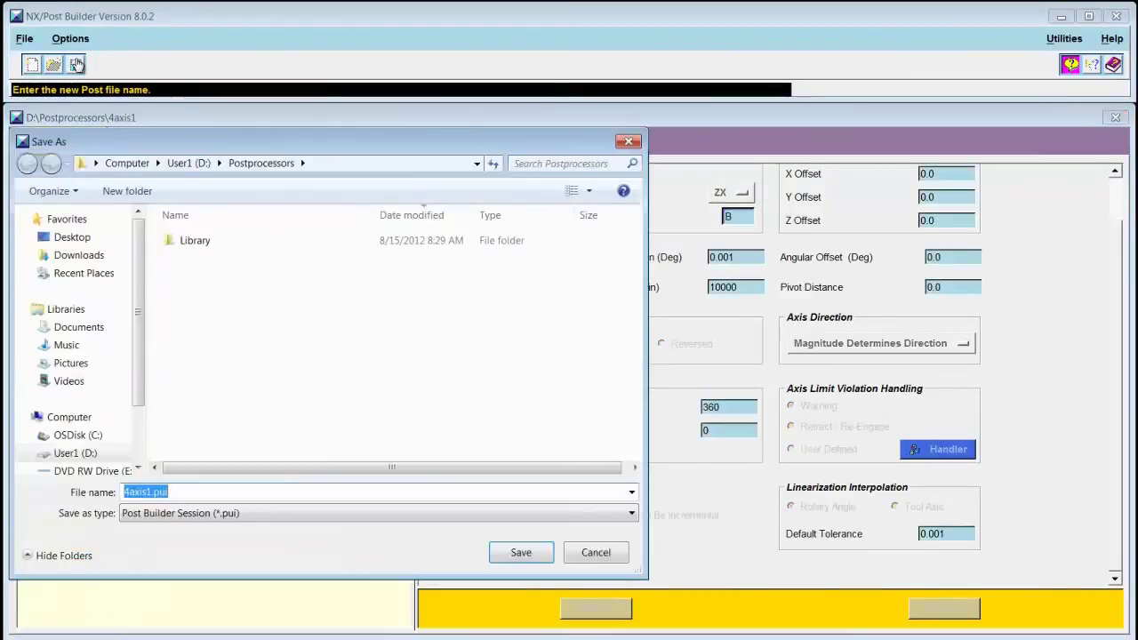
{"action": "left_click", "coordinate": [521, 552]}
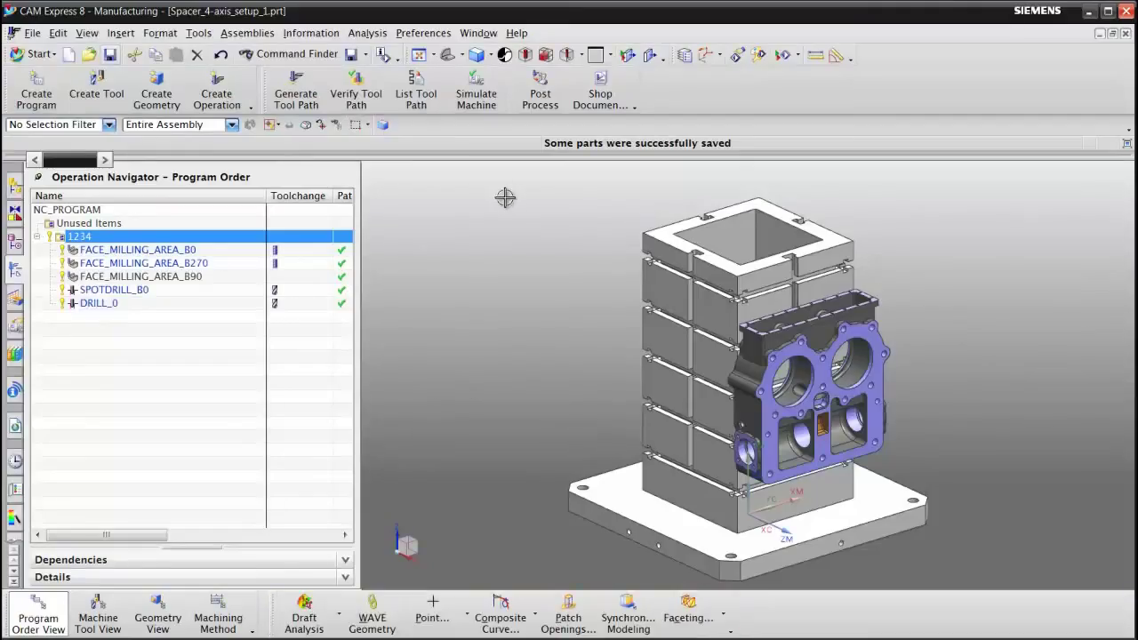
From the Postprocess dialog, locate the 4axis1.pui file in D:\Postprocessors
{"action": "left_click", "coordinate": [540, 94]}
{"action": "scroll", "coordinate": [248, 230], "scroll_direction": "down", "scroll_amount": 2}
{"action": "left_click", "coordinate": [241, 304]}
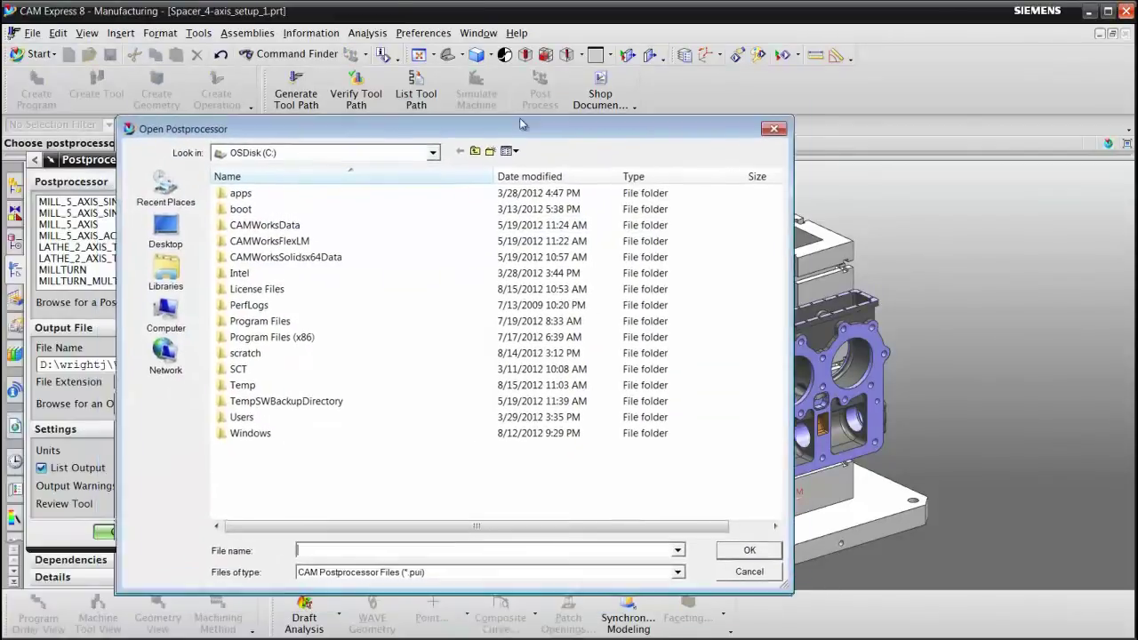
{"action": "left_click_drag", "start_coordinate": [522, 124], "coordinate": [553, 92]}
{"action": "left_click", "coordinate": [464, 120]}
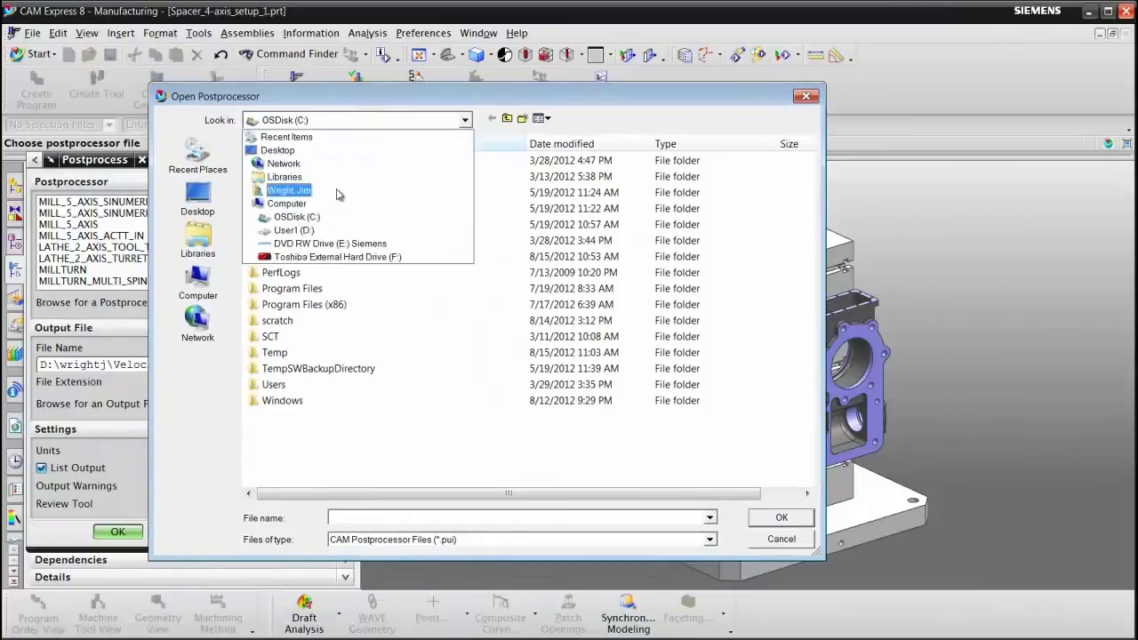
{"action": "left_click", "coordinate": [300, 229]}
{"action": "double_click", "coordinate": [302, 176]}
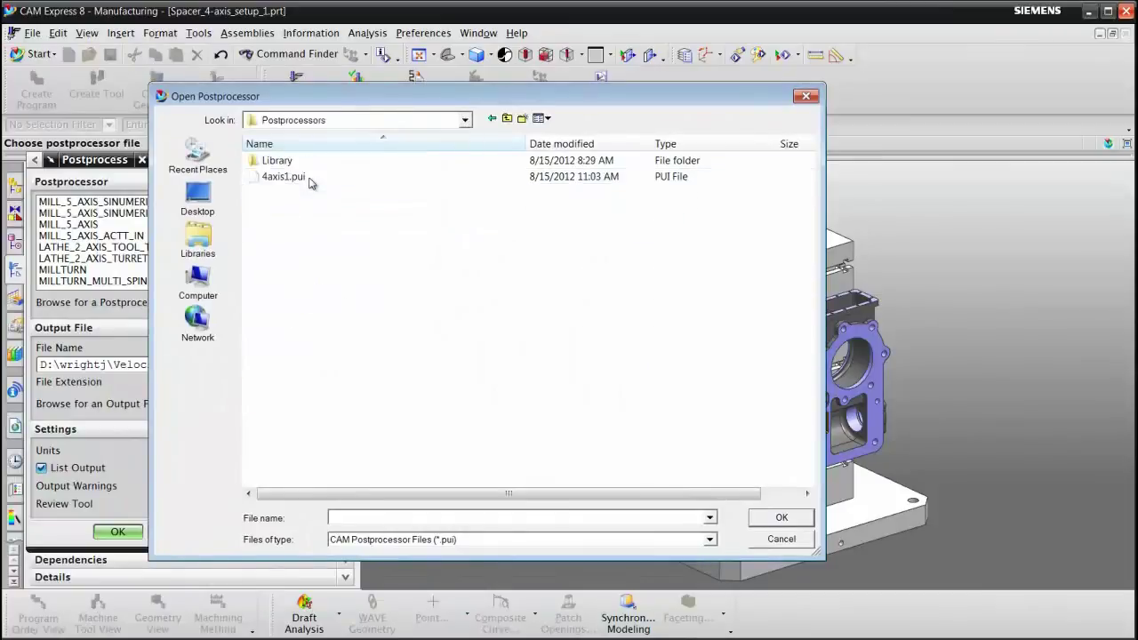
{"action": "left_click", "coordinate": [289, 177]}
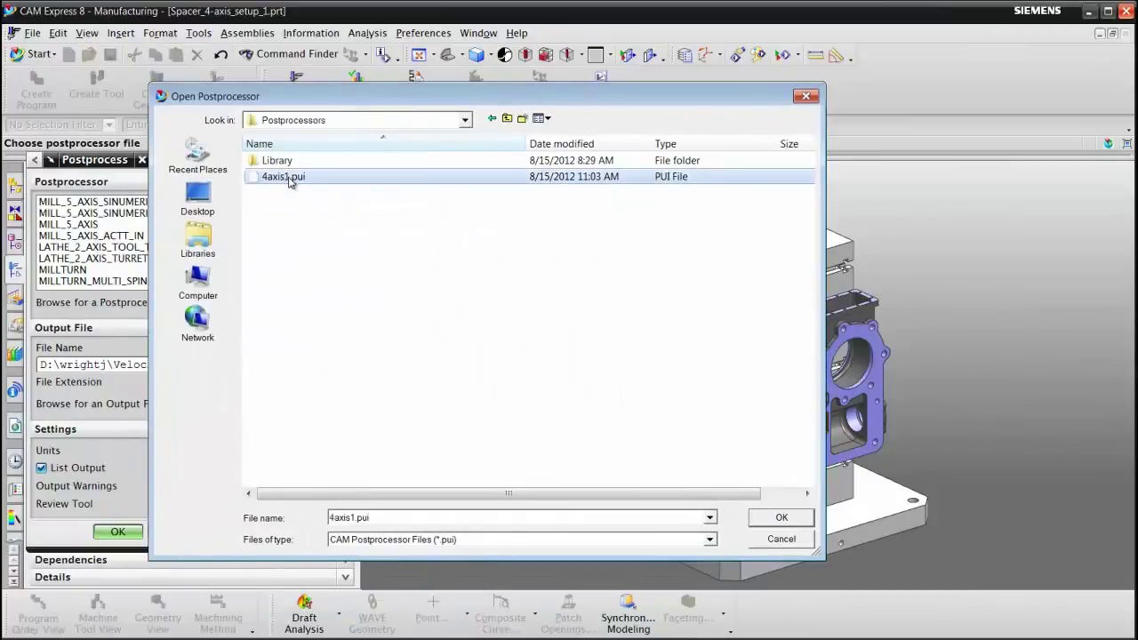
Add the 4axis1 post and post-process, overwriting Spacer_4-axis_setup_1.ptp
{"action": "left_click", "coordinate": [779, 522]}
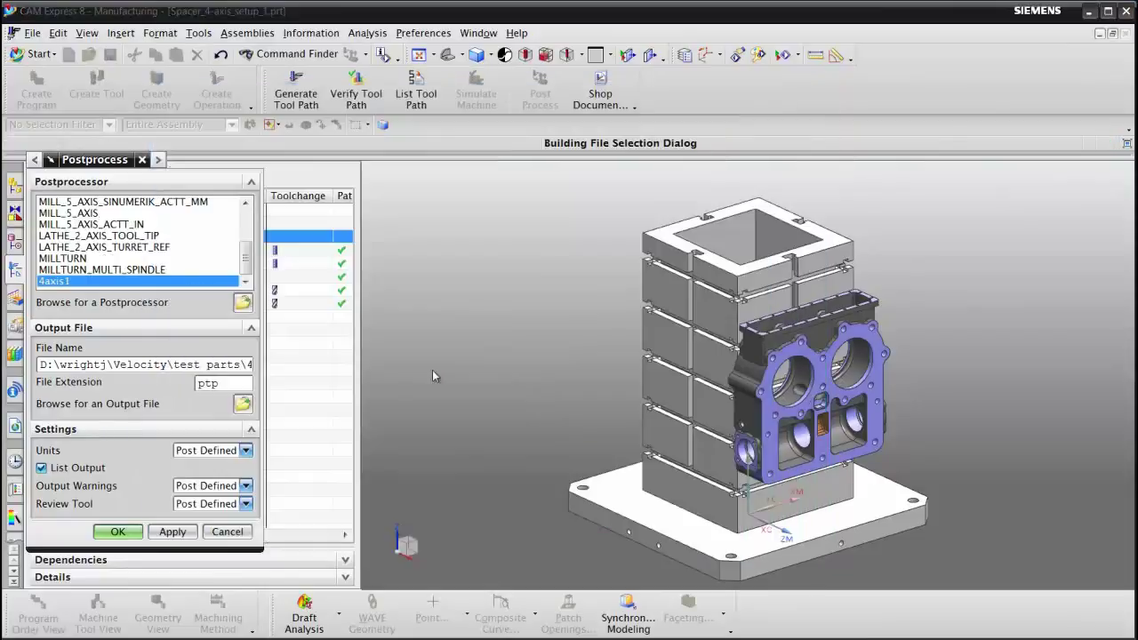
{"action": "left_click", "coordinate": [119, 532]}
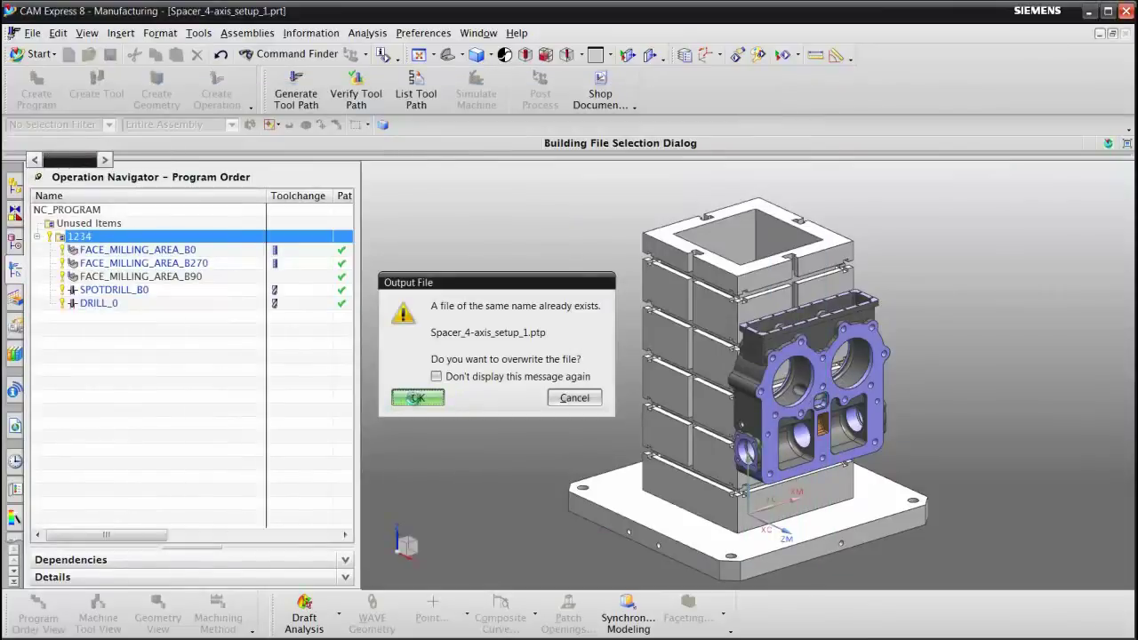
{"action": "left_click", "coordinate": [416, 399]}
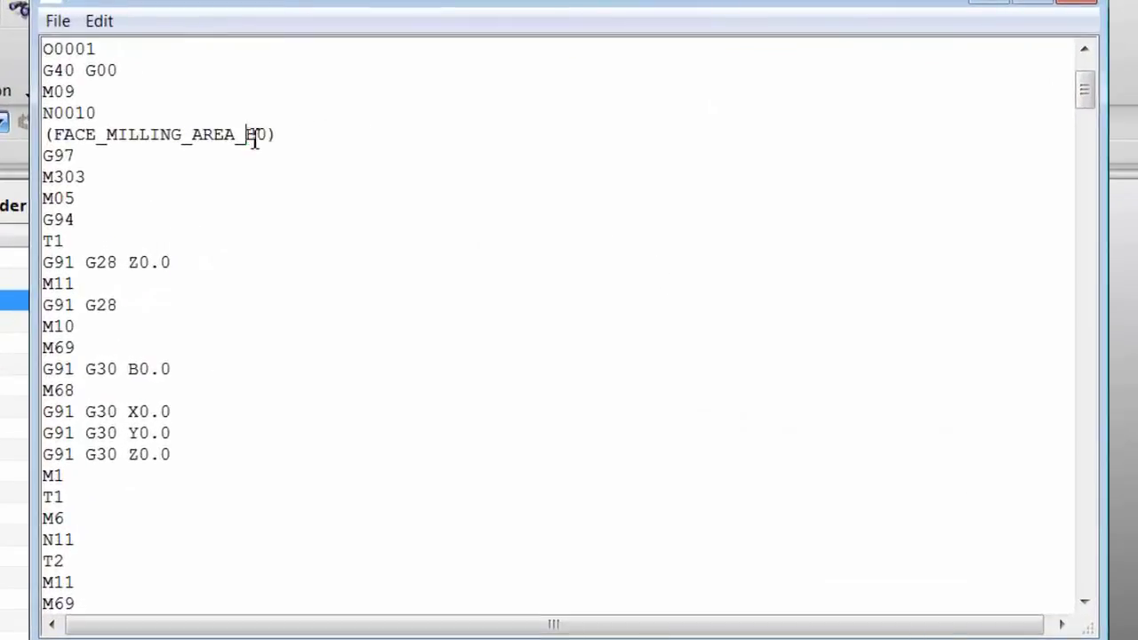
Highlight the B0 and B270 rotations for the first two operations in the G-code output
{"action": "left_click_drag", "start_coordinate": [248, 136], "coordinate": [269, 135]}
{"action": "left_click_drag", "start_coordinate": [130, 369], "coordinate": [175, 372]}
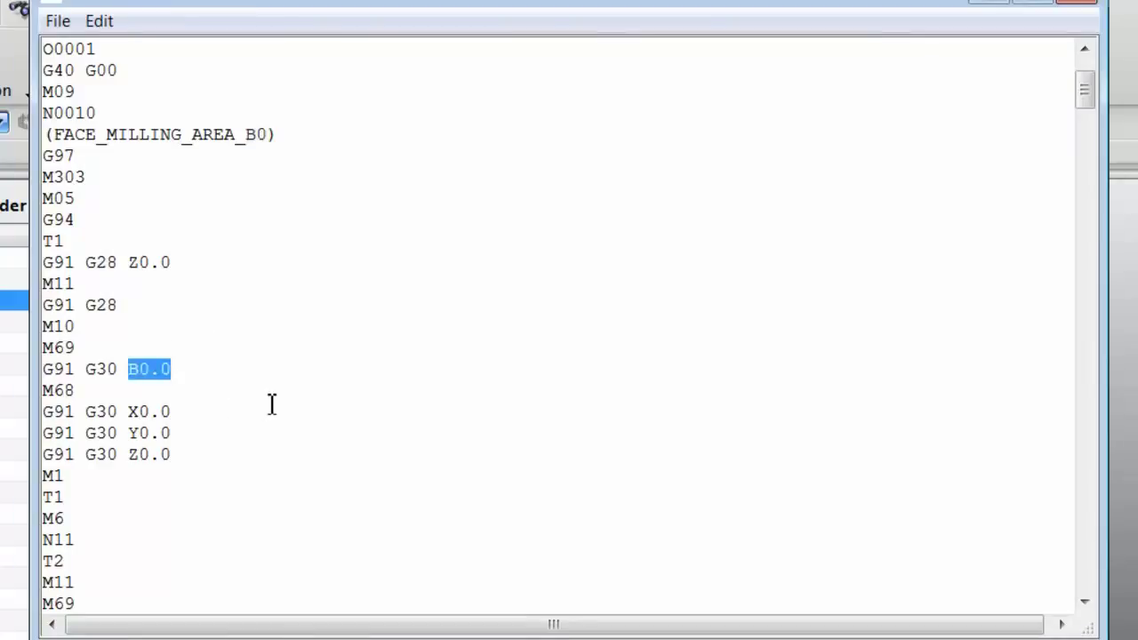
{"action": "left_click_drag", "start_coordinate": [1085, 94], "coordinate": [1091, 214]}
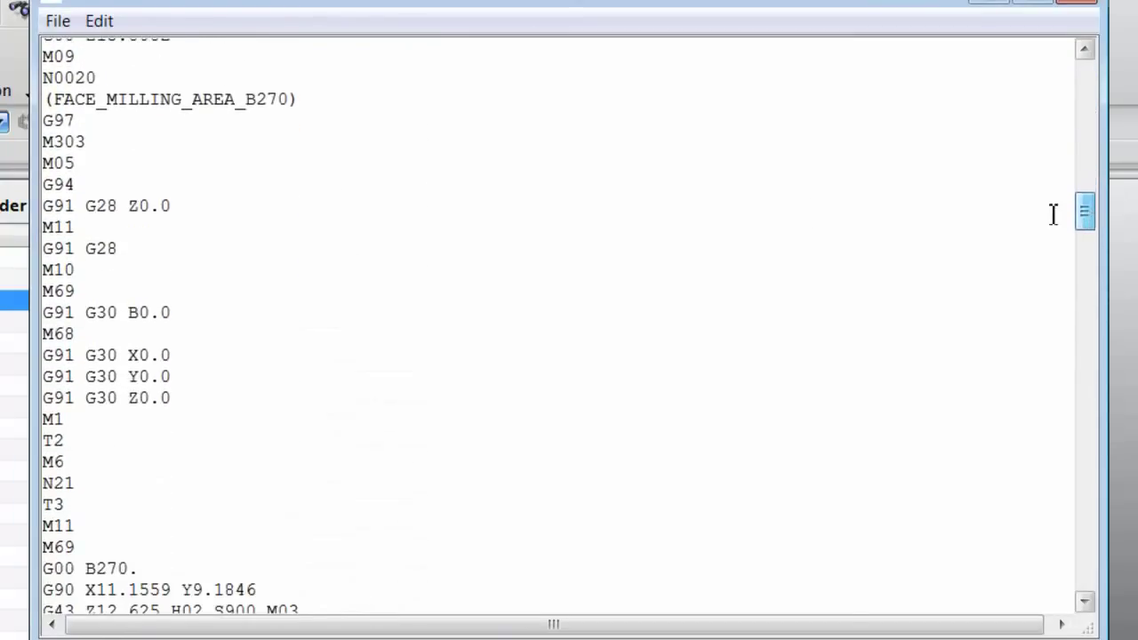
{"action": "left_click_drag", "start_coordinate": [246, 101], "coordinate": [294, 105]}
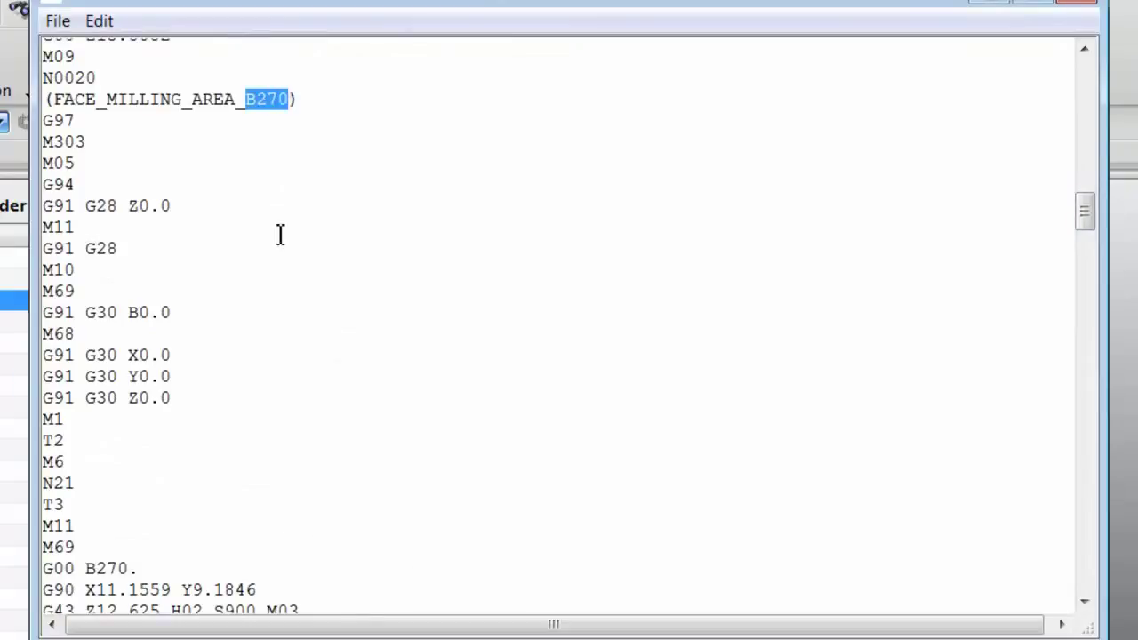
{"action": "left_click_drag", "start_coordinate": [86, 569], "coordinate": [153, 569]}
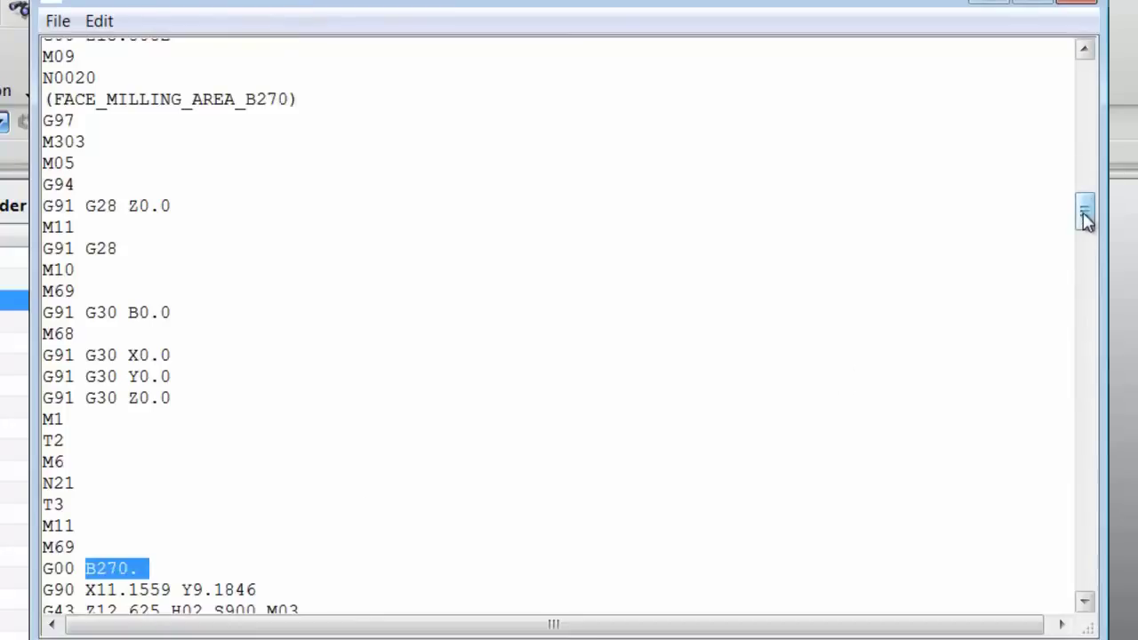
{"action": "left_click_drag", "start_coordinate": [1087, 221], "coordinate": [1088, 314]}
Highlight the B90 rotation for the third operation, then advance to the Tips slide
{"action": "left_click_drag", "start_coordinate": [247, 157], "coordinate": [282, 156]}
{"action": "left_click_drag", "start_coordinate": [88, 240], "coordinate": [139, 240]}
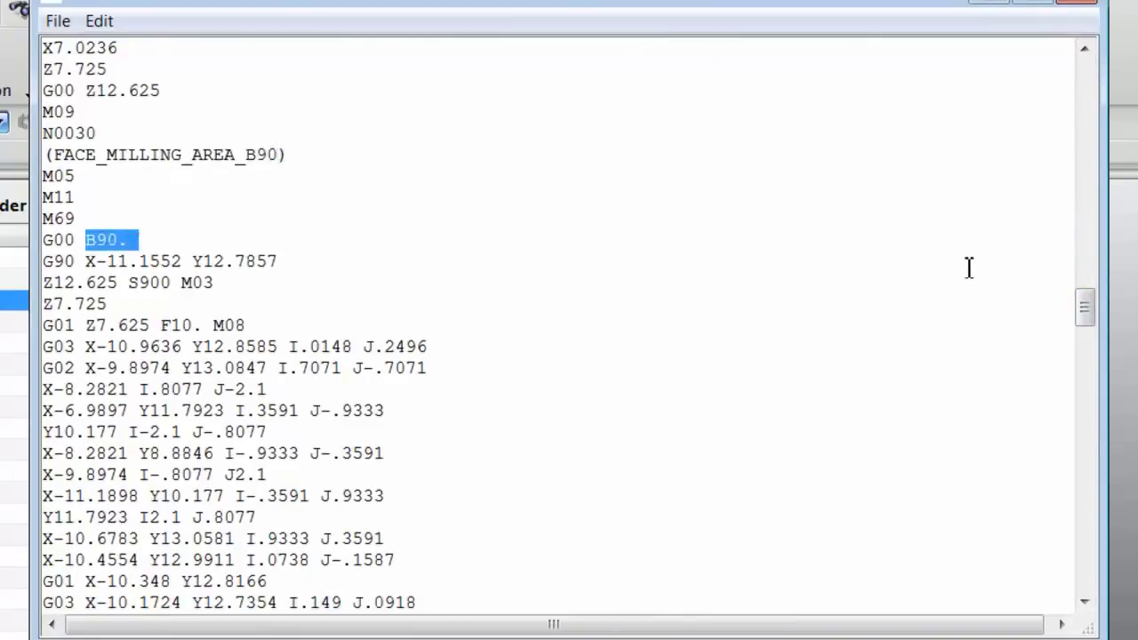
{"action": "left_click_drag", "start_coordinate": [1086, 326], "coordinate": [1085, 463]}
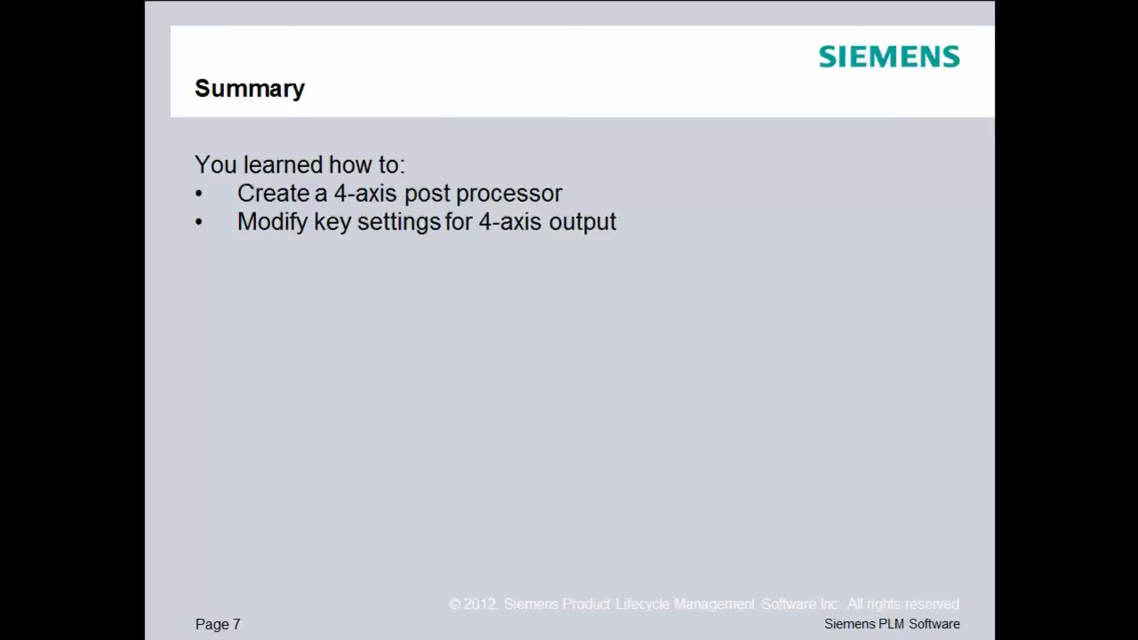
{"action": "key", "text": "Right"}
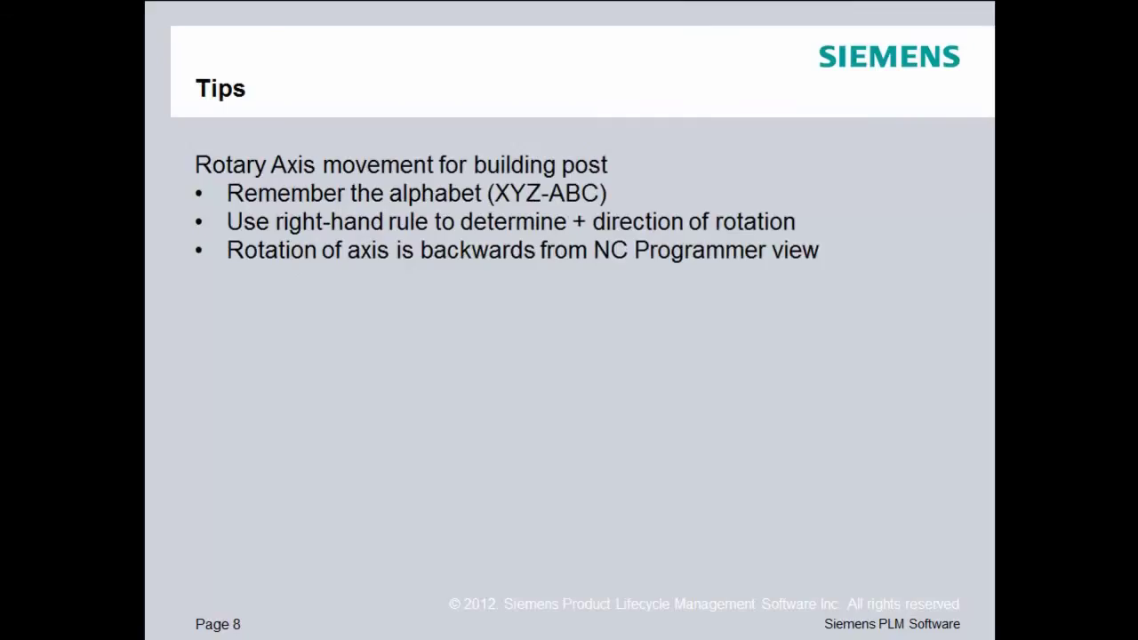